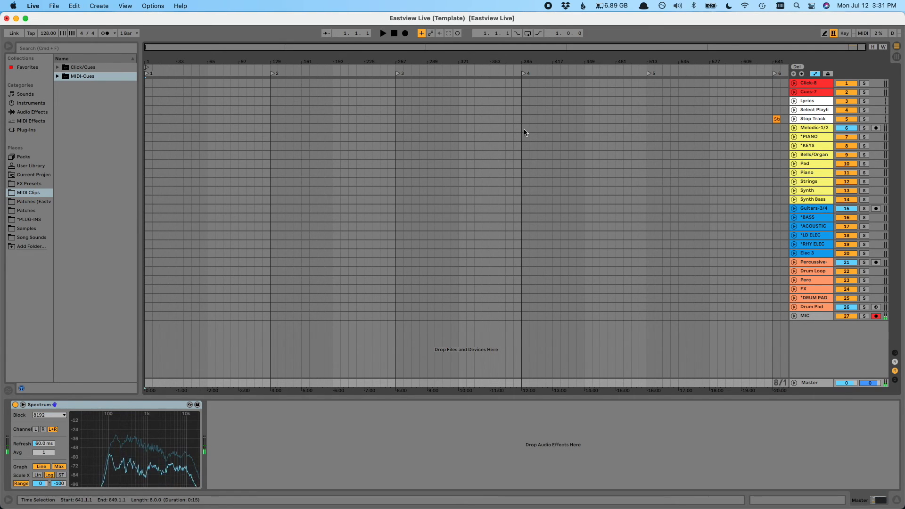
Step: Jump through the arrangement to locators 2, 4, 5 and 6
key("2")
key("4")
key("5")
key("6")
Step: Add a locator at bar 705 after locator 6 and name it 7-SONG
mouse_move(773, 83)
left_mouse_down()
mouse_move(854, 84)
mouse_move(730, 83)
left_mouse_up()
left_click(729, 83)
right_click(727, 72)
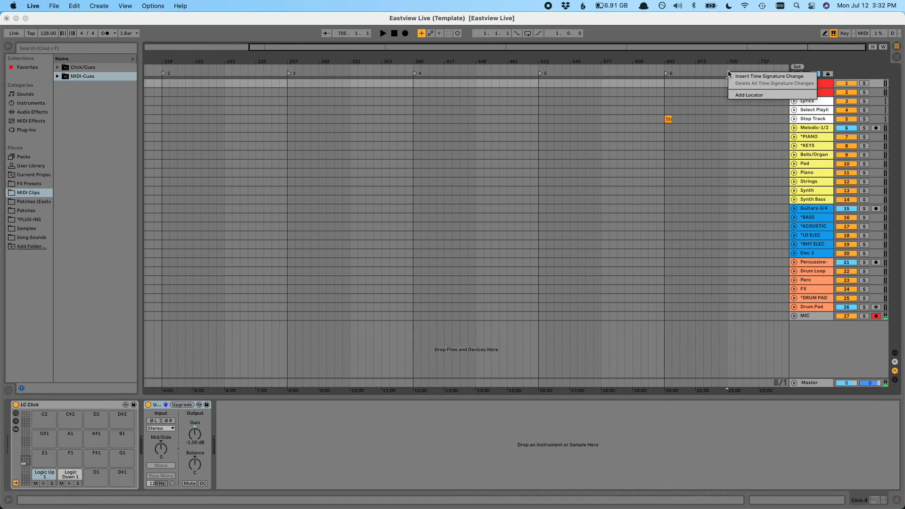
left_click(746, 94)
key("Return")
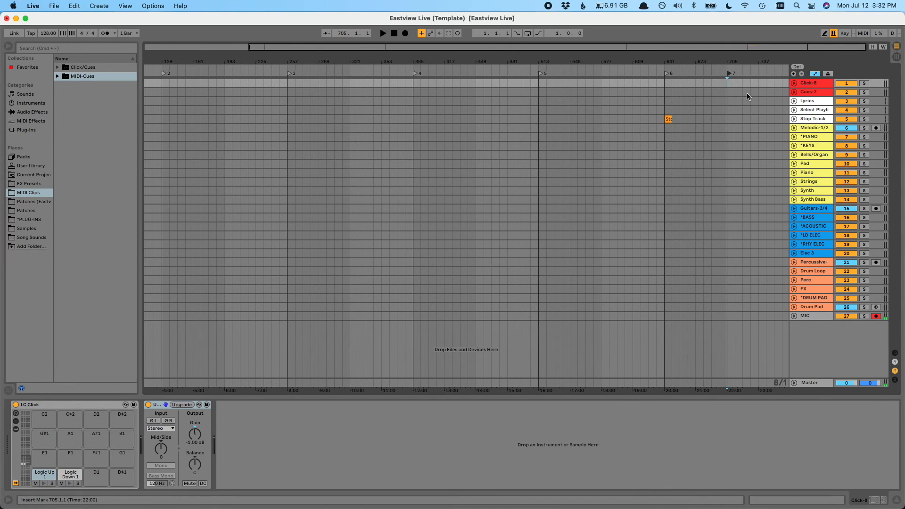
key("super+r")
type("7-SONG")
key("Return")
Step: Map the 7-SONG locator to computer key 7
left_click(844, 33)
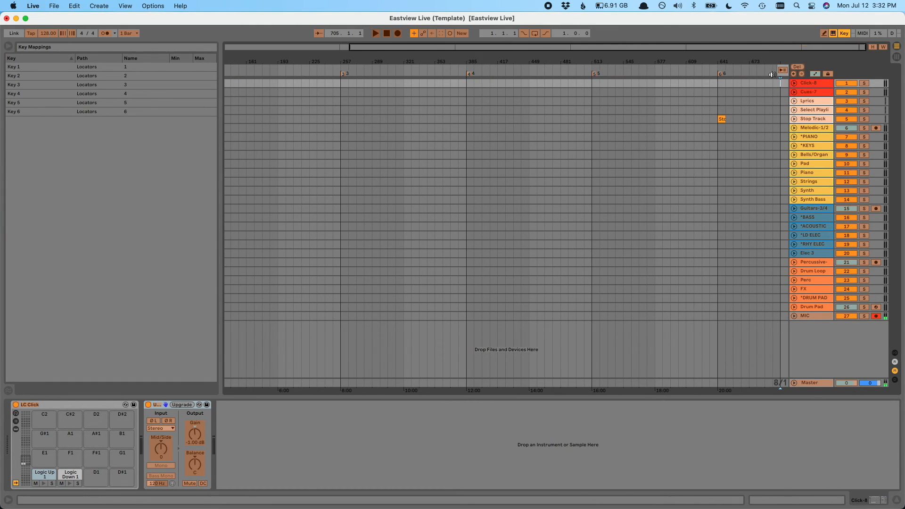
left_click_drag(847, 48, 803, 71)
scroll(674, 112, "right", 5)
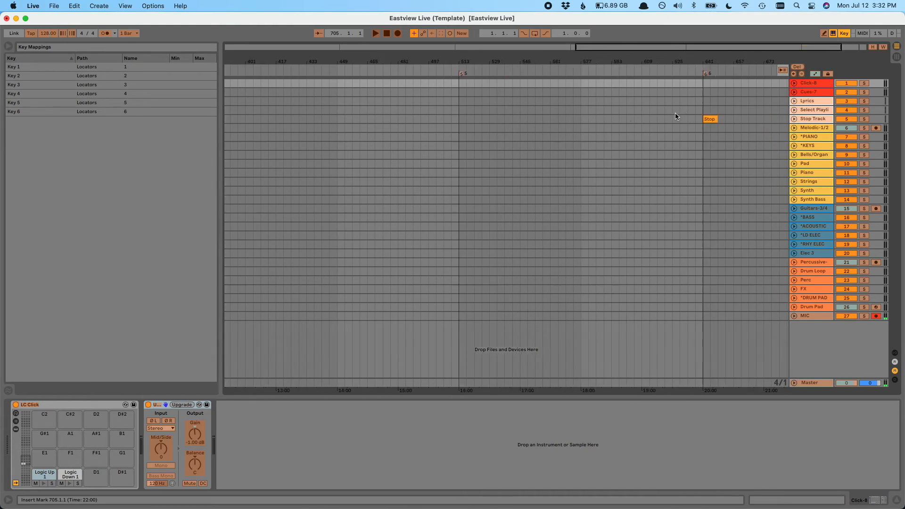
left_click(774, 75)
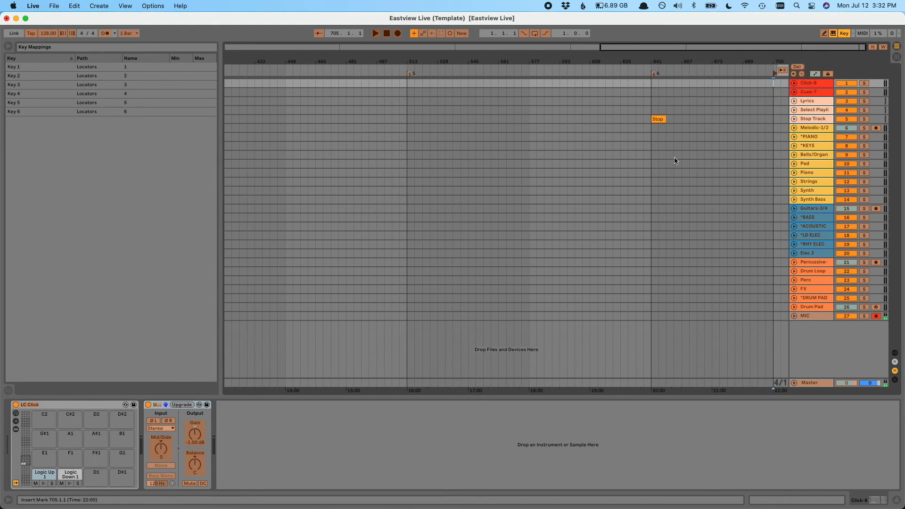
key("7")
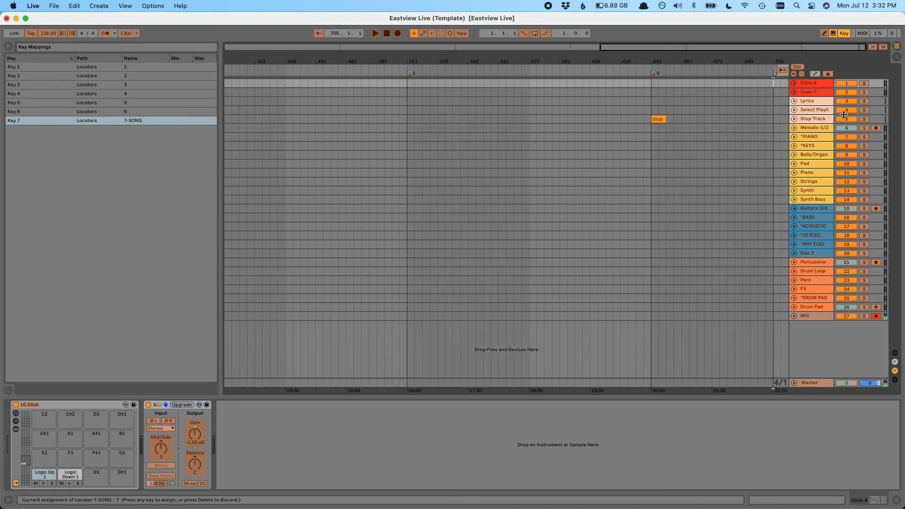
left_click(843, 33)
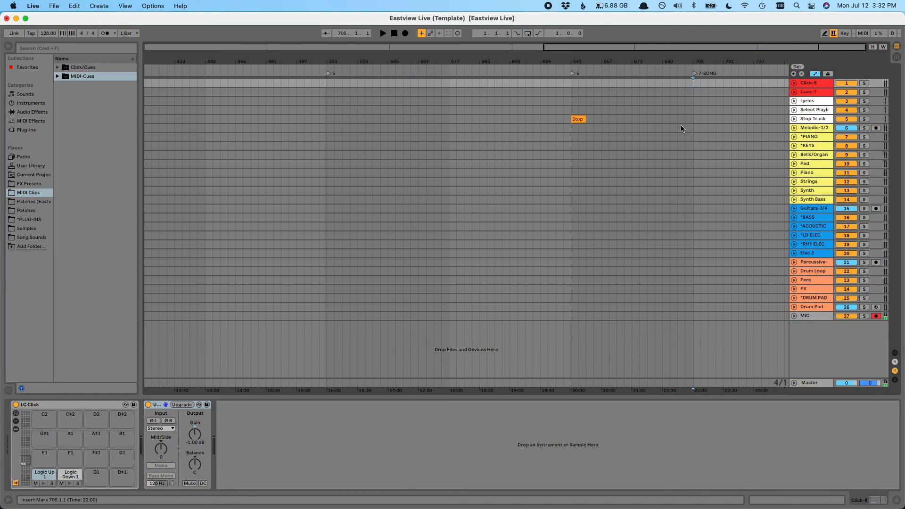
Step: Delete the 7-SONG locator and check the key mappings of the remaining locators
right_click(695, 74)
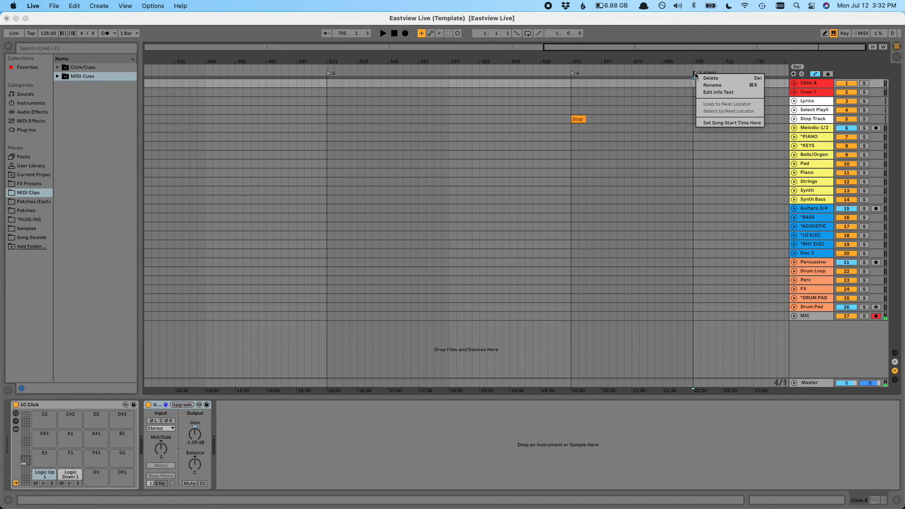
left_click(706, 77)
scroll(674, 112, "left", 15)
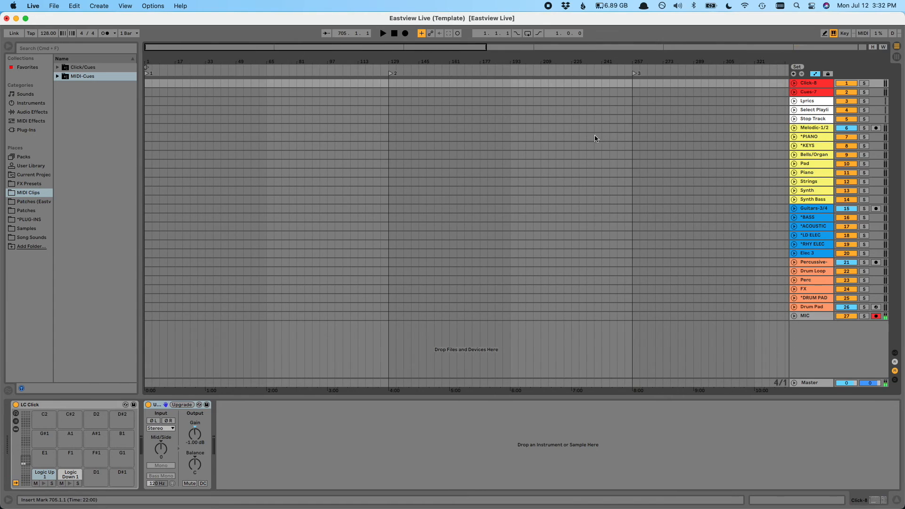
double_click(458, 49)
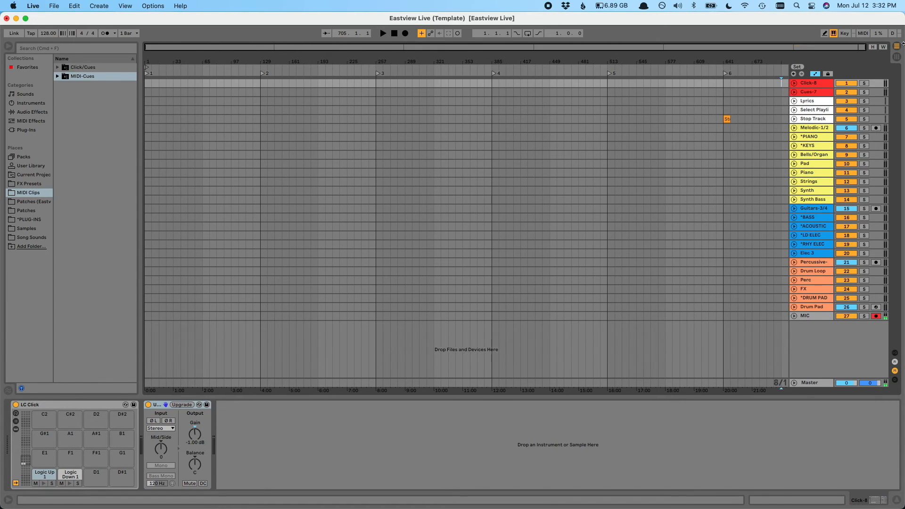
left_click(844, 34)
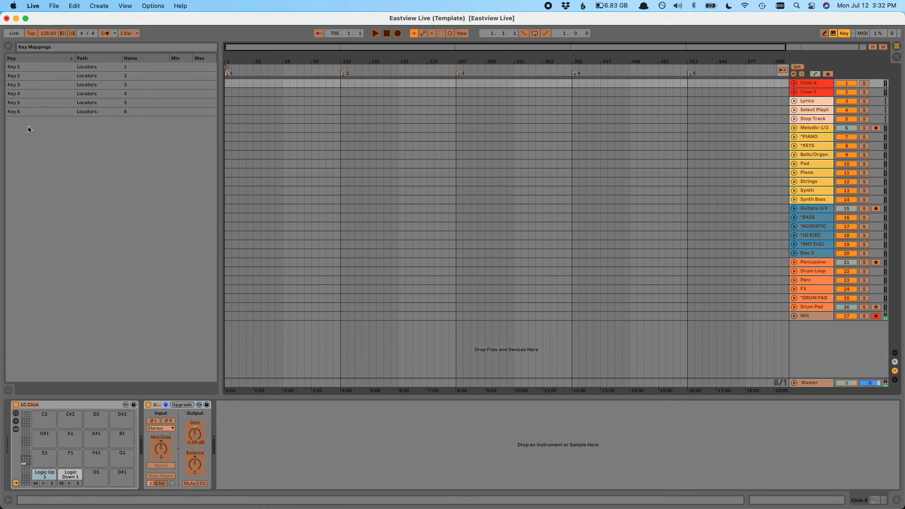
left_click(845, 33)
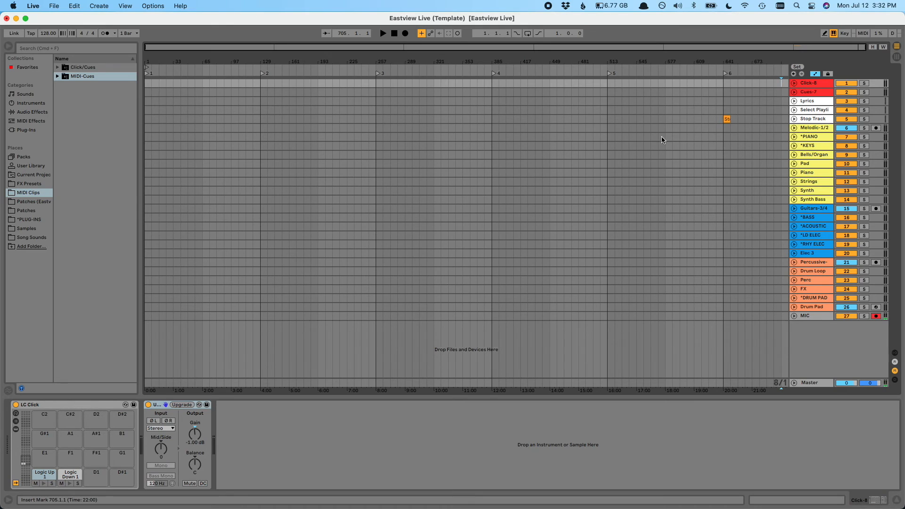
Step: Inspect the devices on the Click-8 and Cues-7 tracks
left_click(814, 86)
left_click(819, 93)
left_click(811, 83)
left_click(812, 91)
left_click(819, 85)
left_click(819, 92)
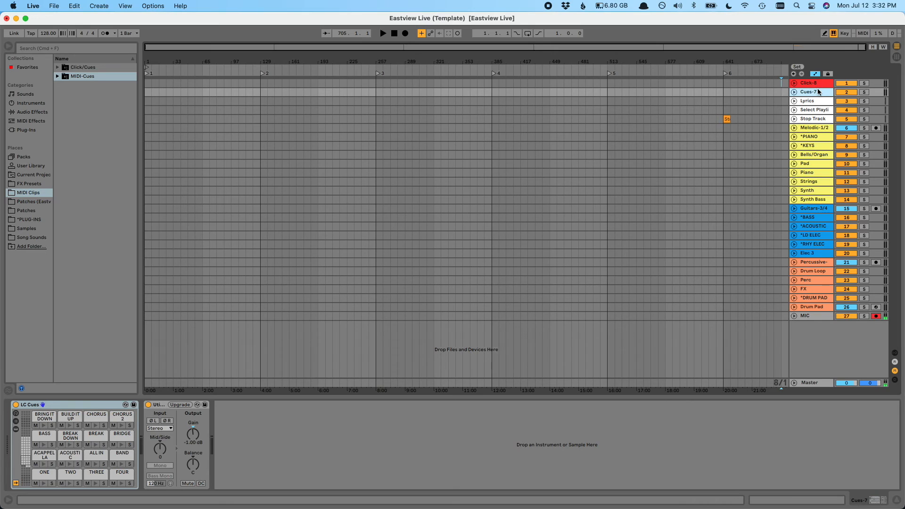
Step: Check the external output channel choices of the Click-8 track in Session View and return to the arrangement
left_click(821, 128)
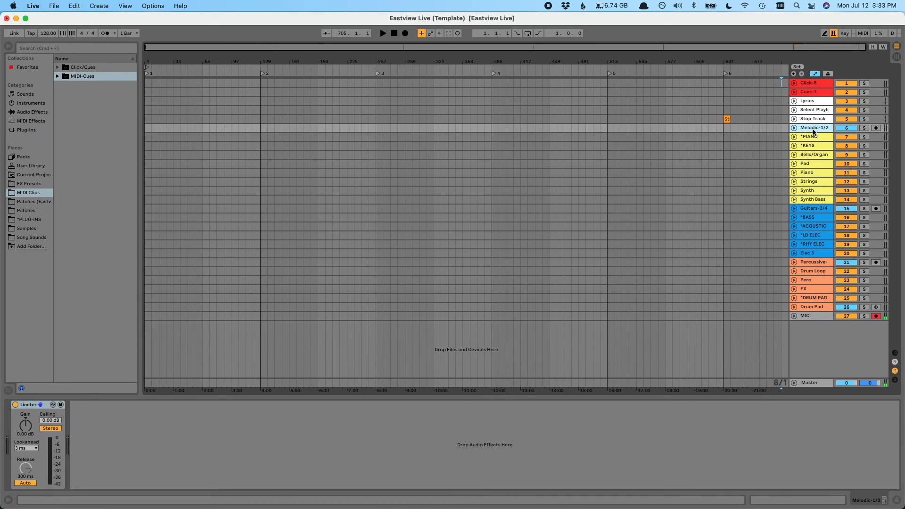
key("Tab")
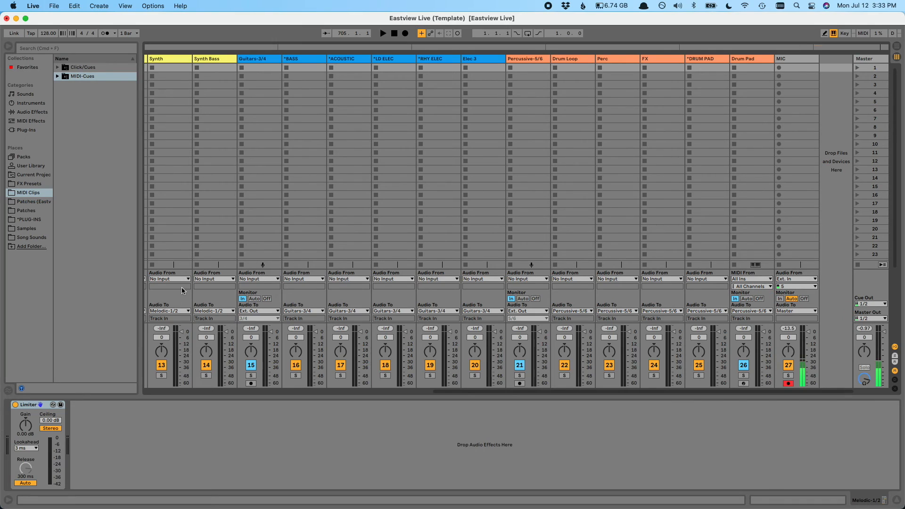
scroll(183, 296, "left", 10)
left_click(166, 319)
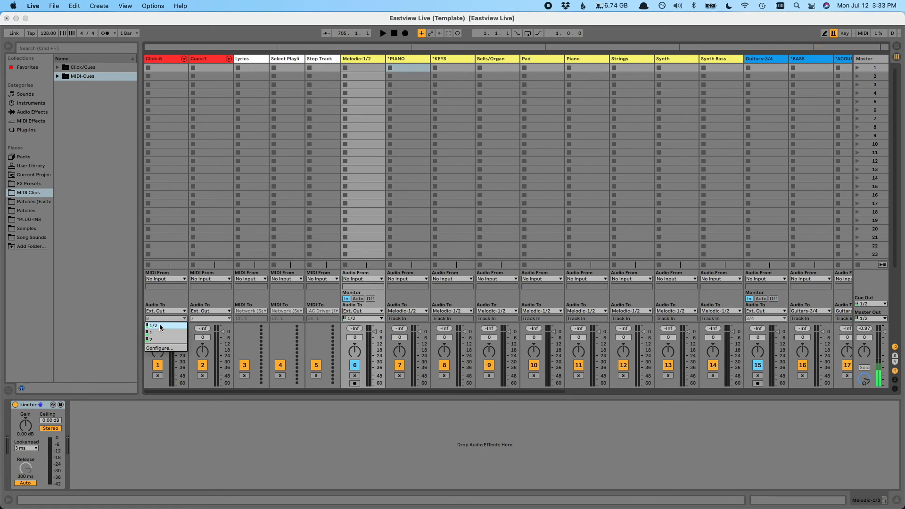
left_click(166, 295)
key("Tab")
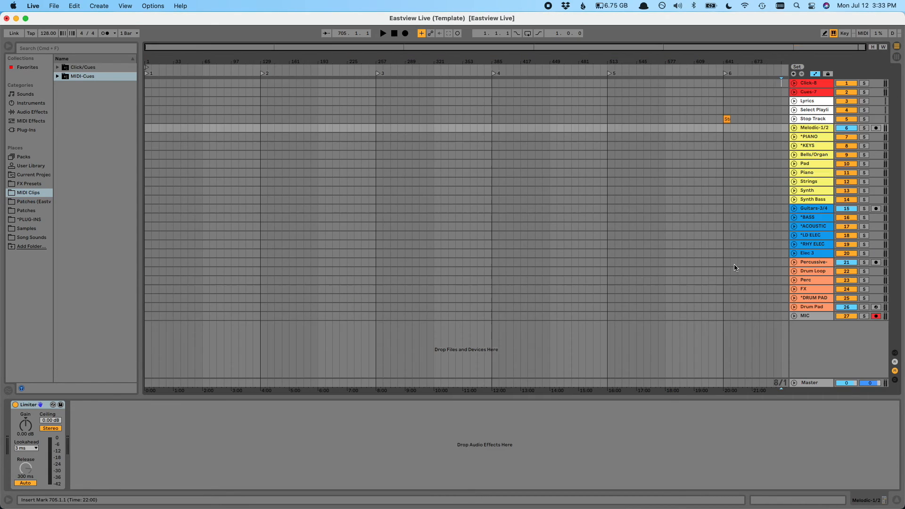
Step: Review the Click-8 and Cues-7 tracks and the control tracks from Lyrics through Stop Track
left_click(807, 84)
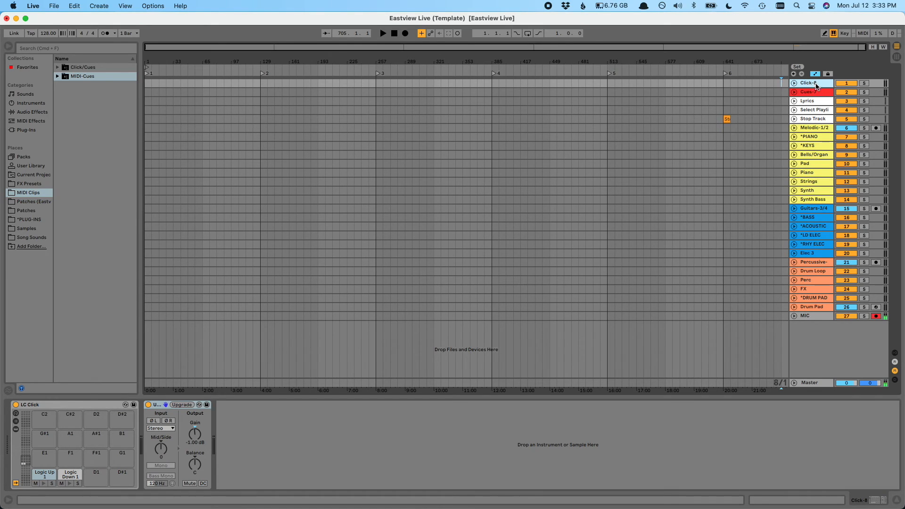
left_click(817, 92)
left_click(816, 101)
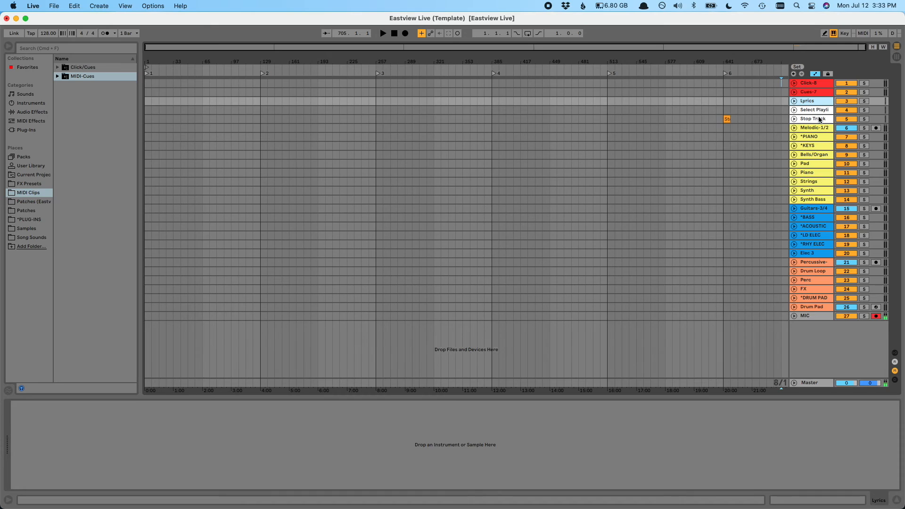
left_click(818, 119)
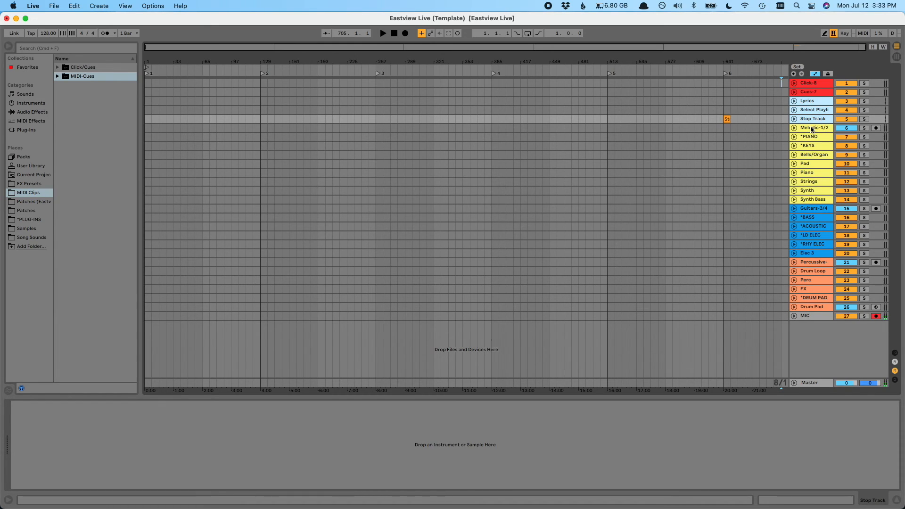
Step: Review the Melodic-1/2 and Guitars-3/4 bus tracks together with the instrument tracks belonging to each
left_click(810, 126)
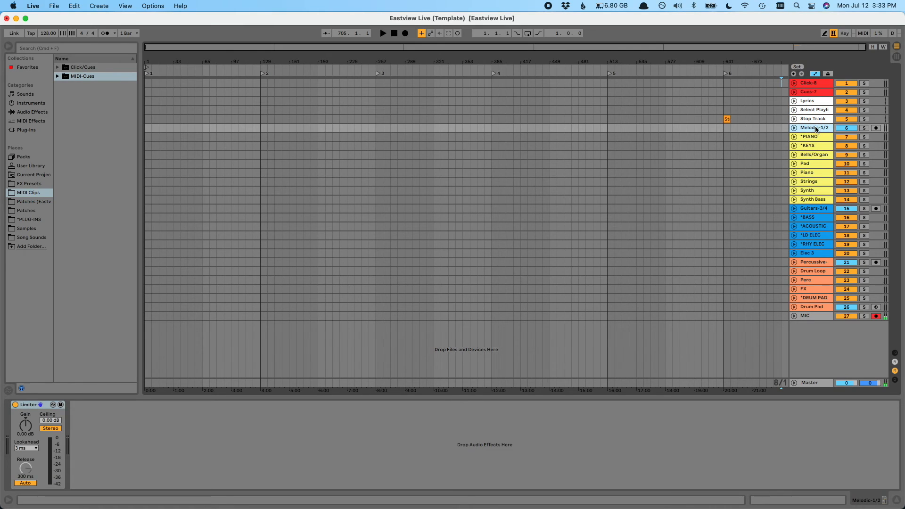
left_click(815, 138)
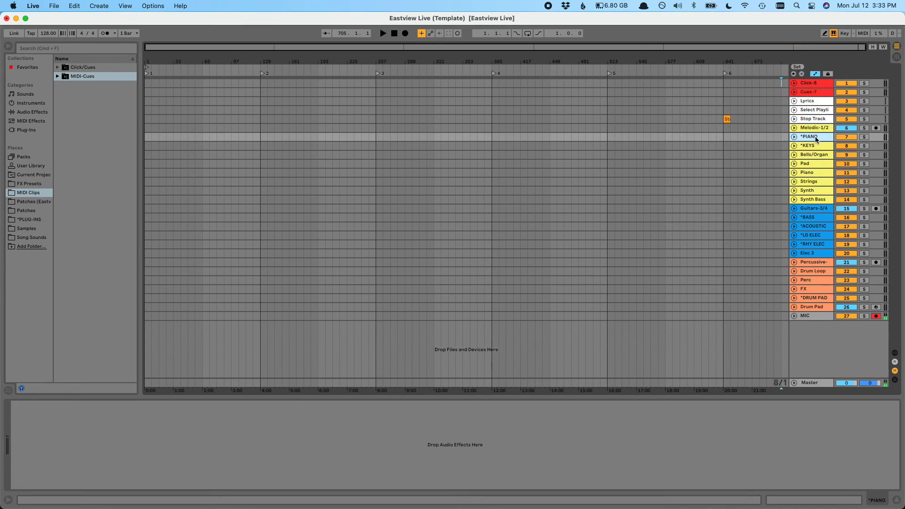
left_click(820, 199, "shift")
left_click(813, 128)
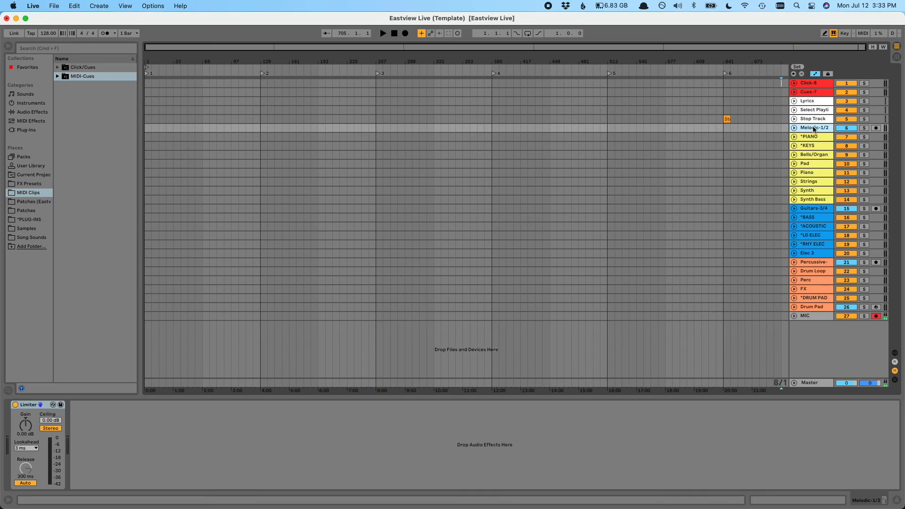
left_click(816, 209)
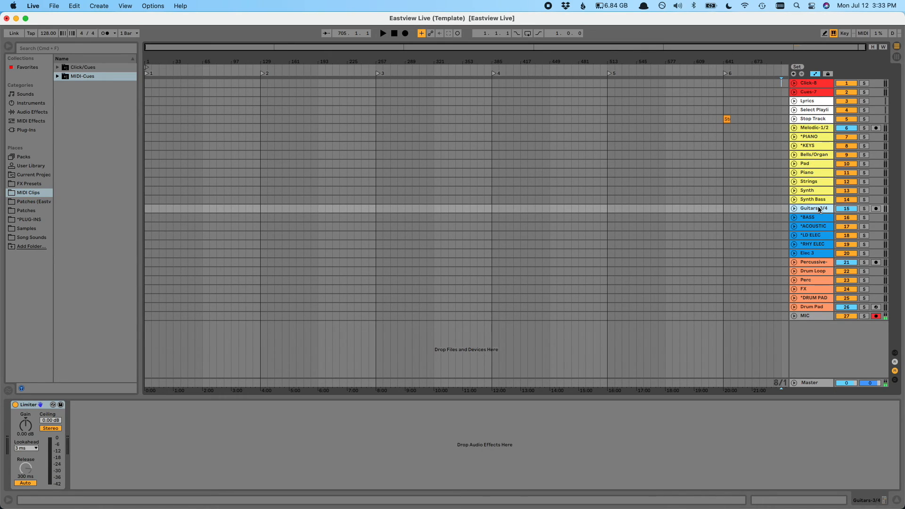
left_click(814, 218)
left_click(814, 254, "shift")
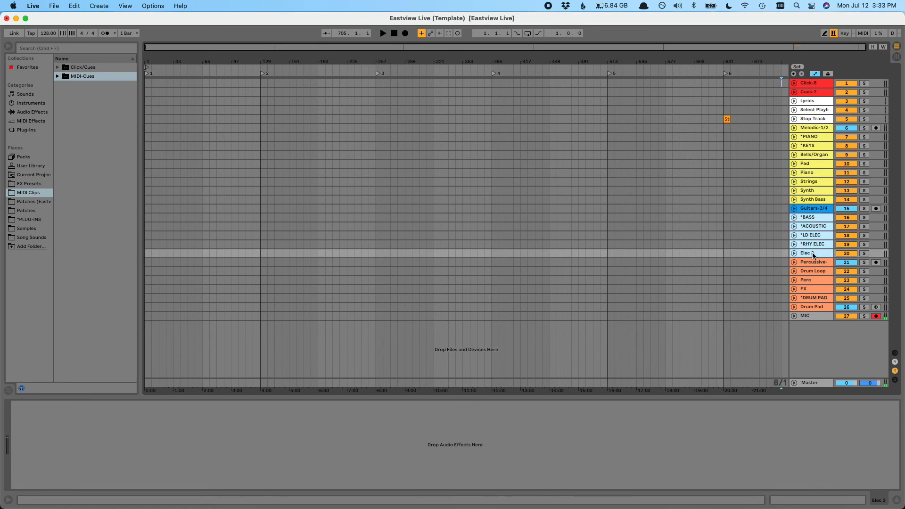
left_click(813, 209)
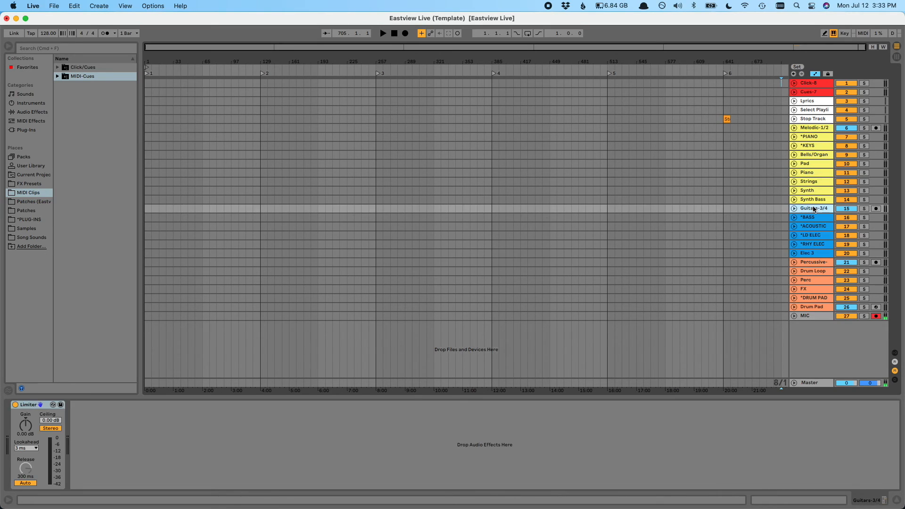
Step: Review the Percussive-5/6 bus, its tracks from Drum Loop through Drum Pad, and the MIC and Master tracks
left_click(817, 263)
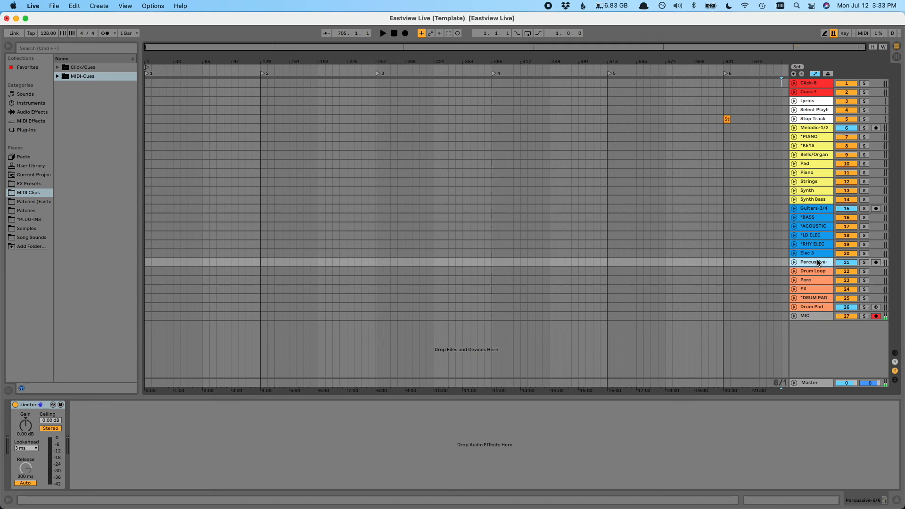
key("super+r")
key("Right")
key("Return")
left_click(813, 271)
left_click(815, 306, "shift")
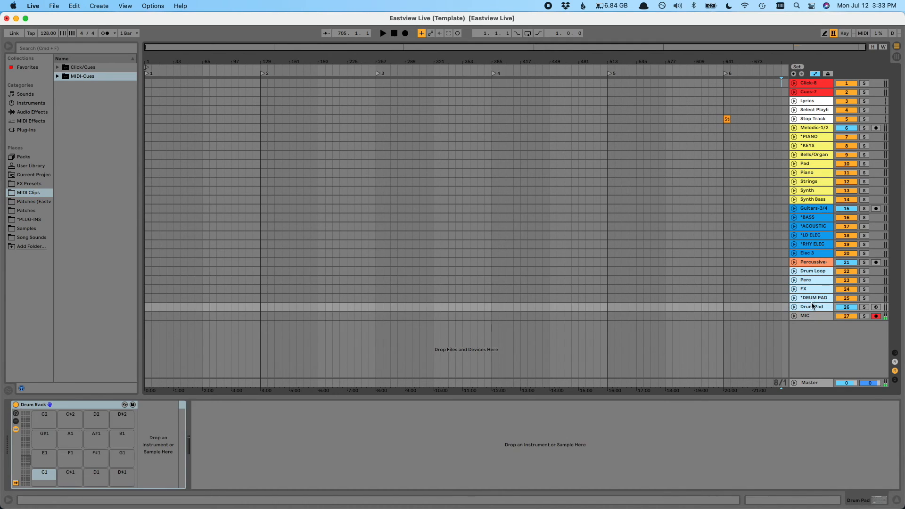
left_click(819, 262)
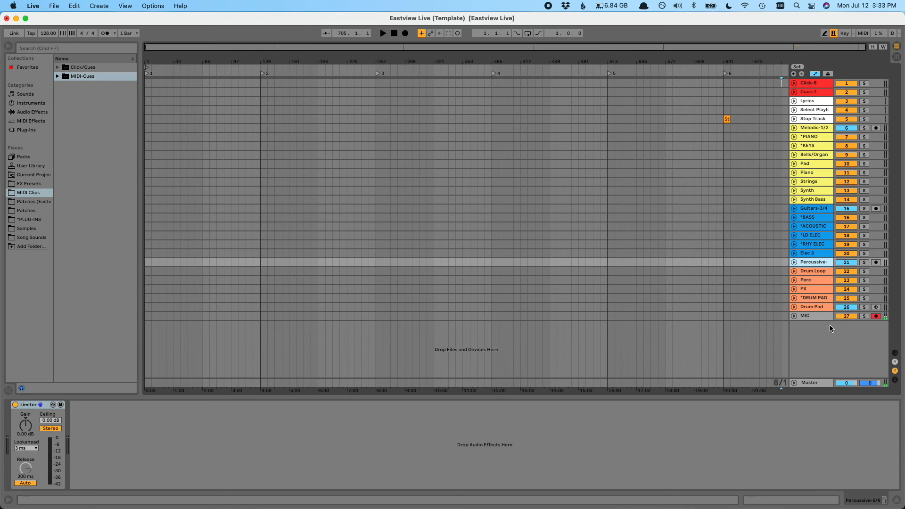
left_click(814, 317)
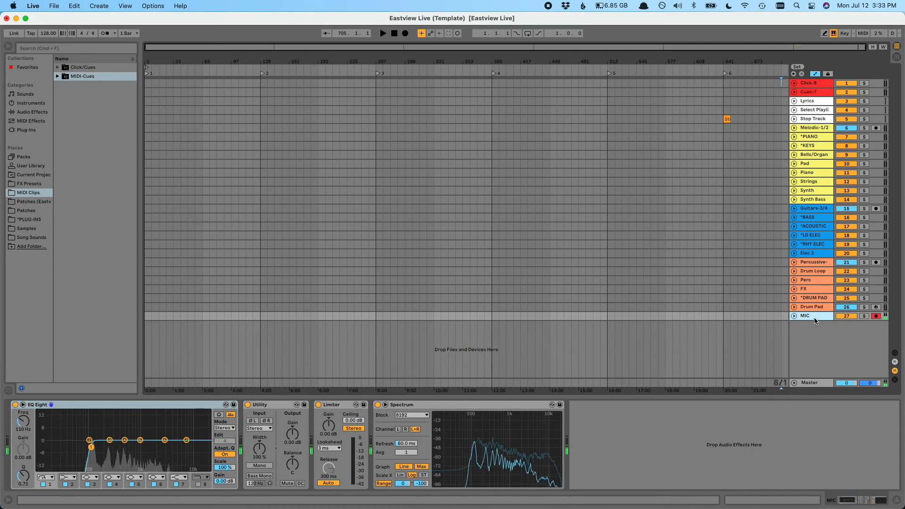
left_click(807, 382)
Step: Insert a new MIDI track after Cues-7 and load a Drum Rack on it
key("Tab")
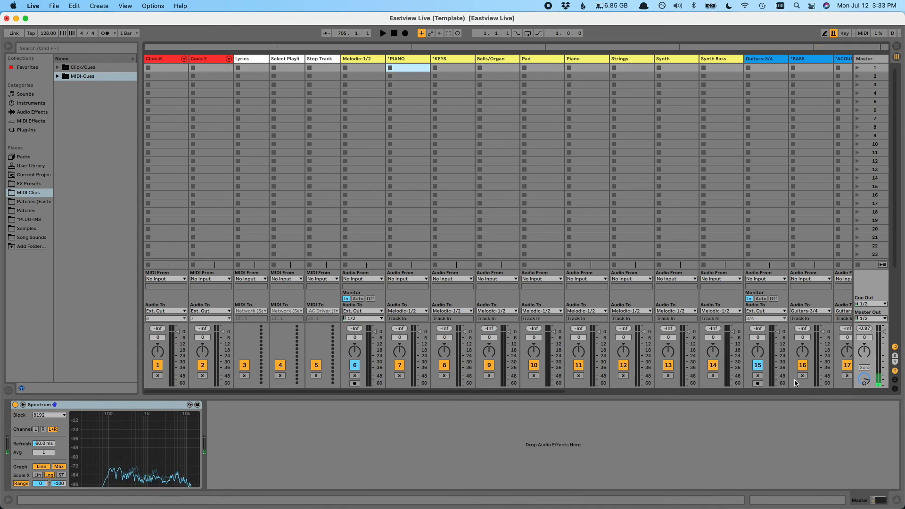
left_click(210, 58)
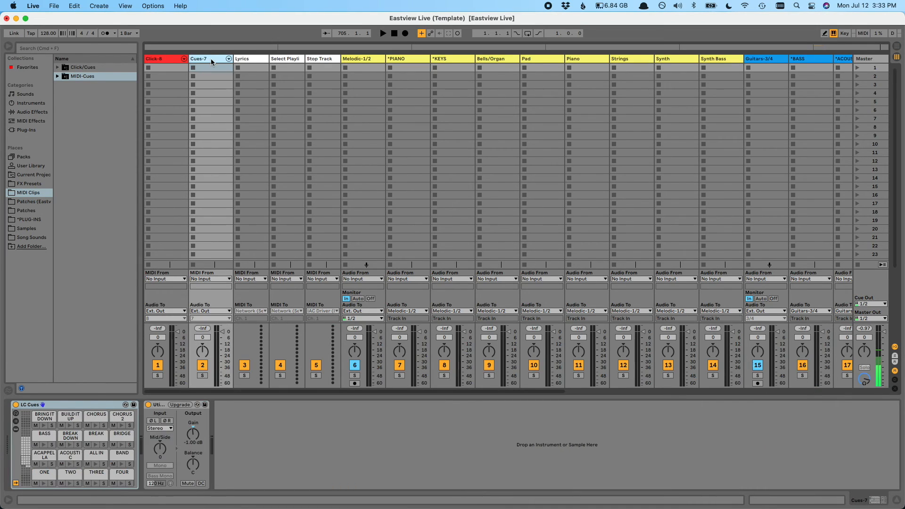
key("super+shift+t")
left_click(28, 103)
left_click_drag(83, 85, 250, 62)
Step: Arm the MIC track for recording again in the arrangement and return to Session View
key("Tab")
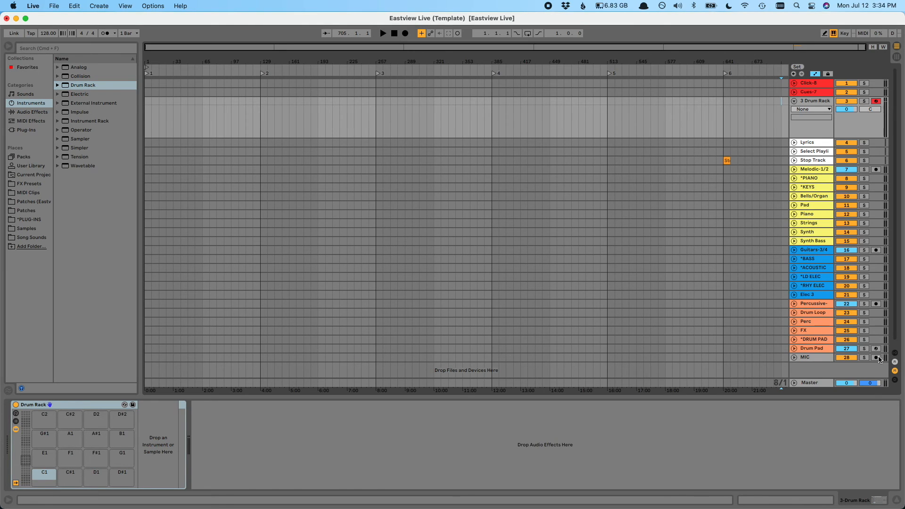
left_click(387, 357)
key("Tab")
Step: Route the Drum Rack track's audio to Ext. Out, trying output channel 1 and settling on channel 2
left_click(257, 311)
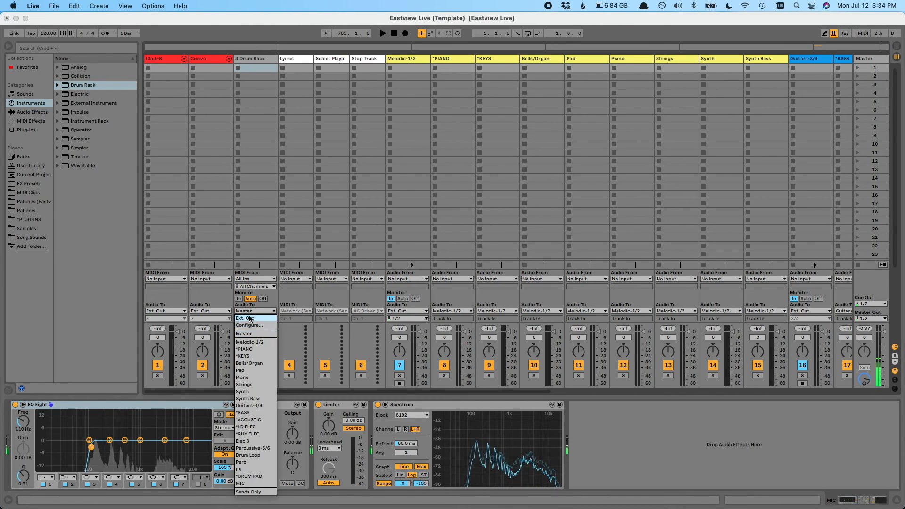
left_click(260, 322)
left_click(260, 320)
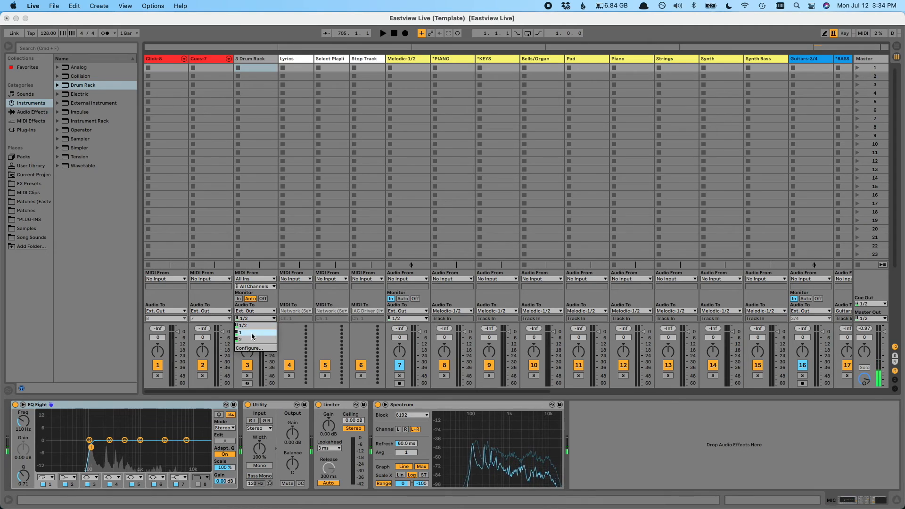
left_click(244, 333)
left_click(255, 319)
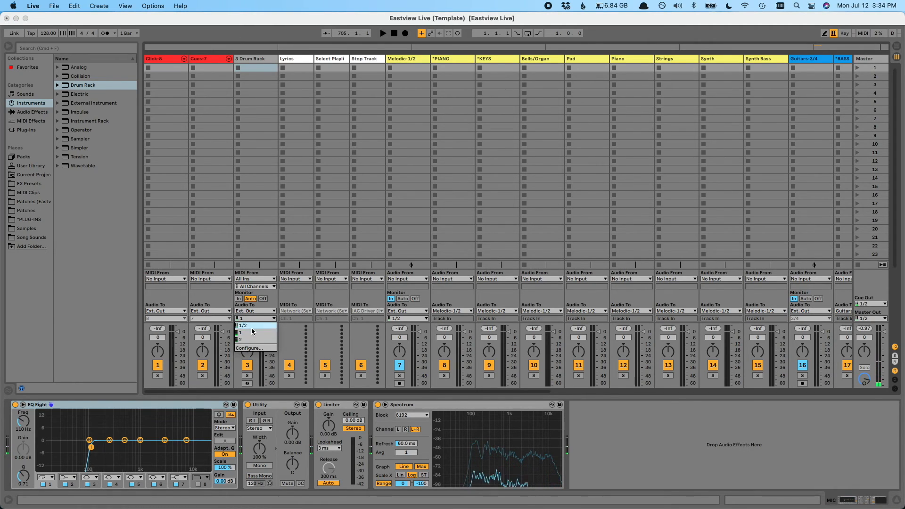
left_click(252, 338)
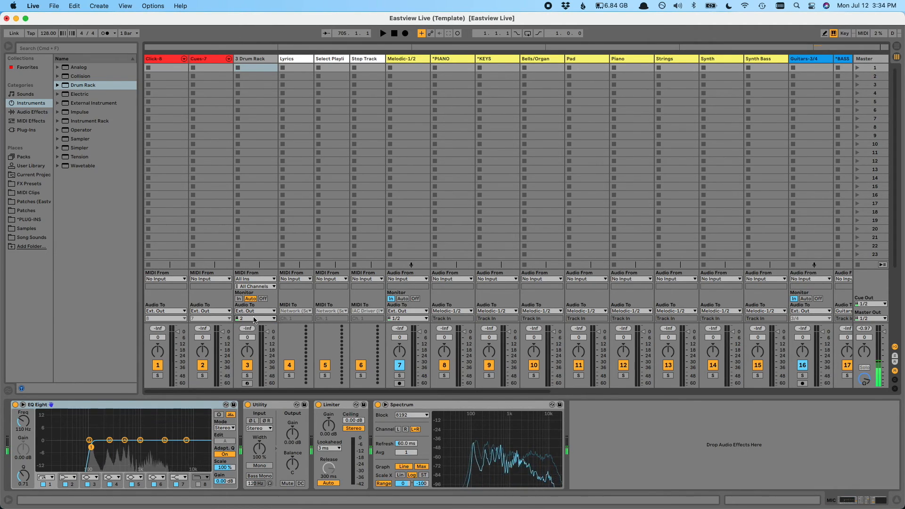
left_click(201, 319)
left_click(201, 319)
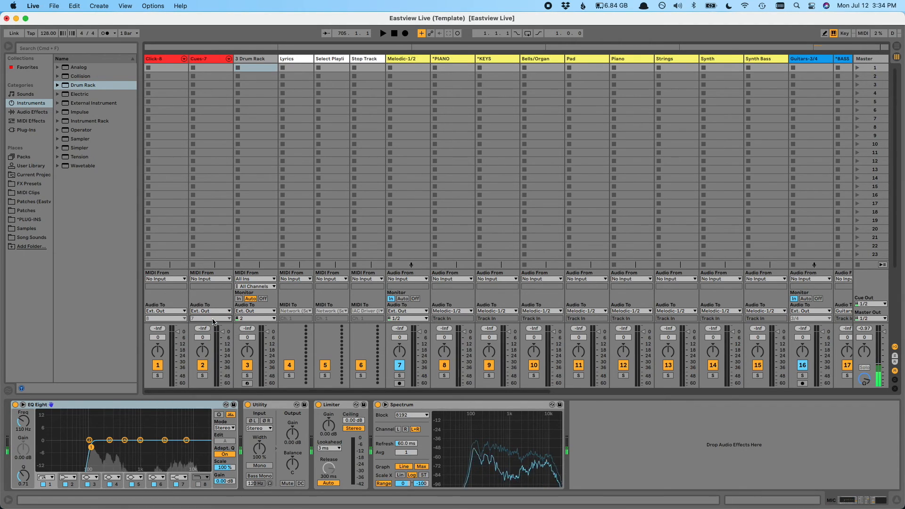
Step: Delete the Drum Rack track and return to Arrangement View
left_click(255, 59)
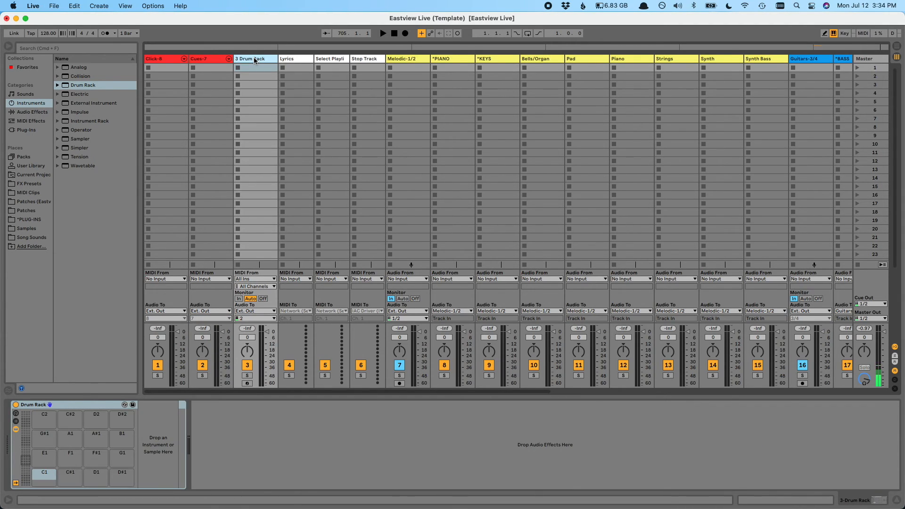
key("Tab")
Step: Insert a MIDI track below Click-8, name it Click-8 as well, and load a Drum Rack on it
left_click(816, 85)
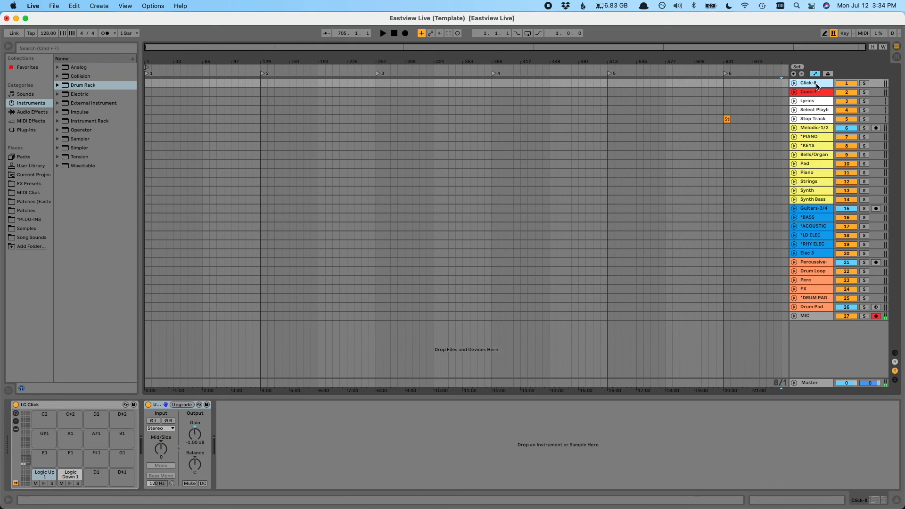
key("super+shift+t")
key("super+r")
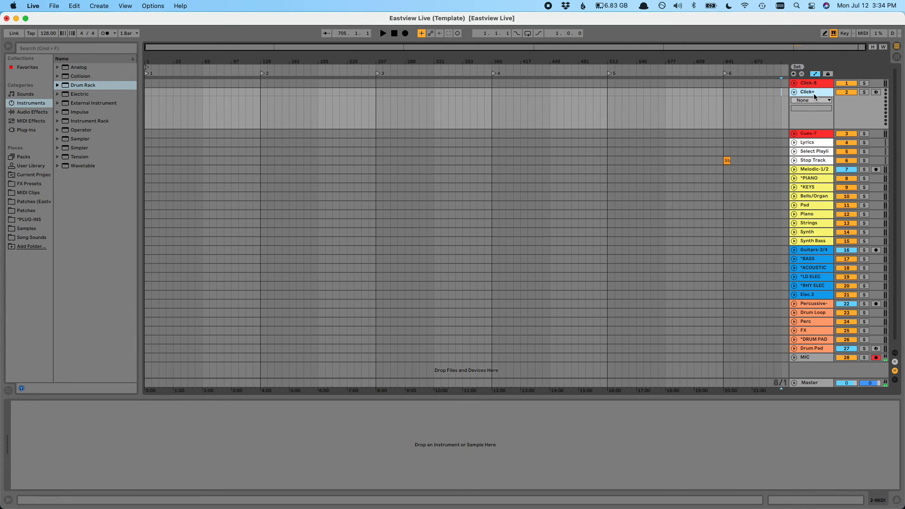
key("Return")
left_click_drag(108, 84, 238, 113)
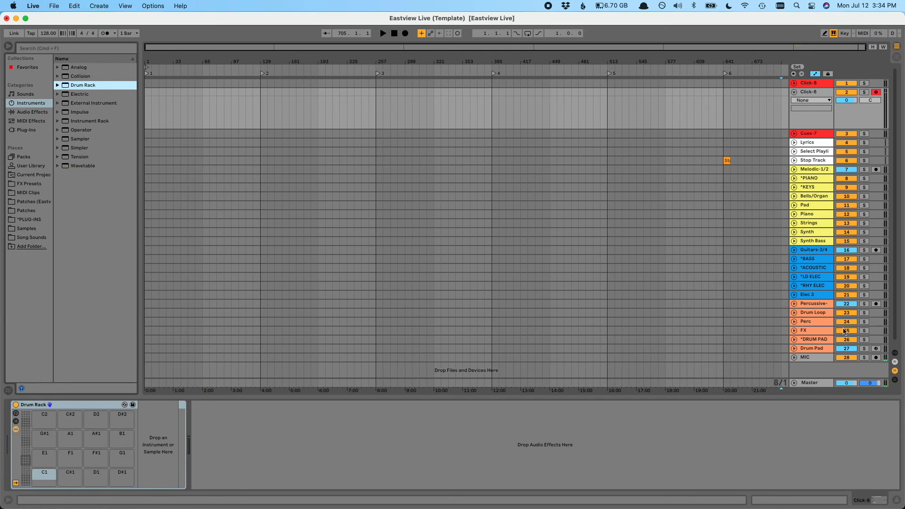
left_click(809, 92)
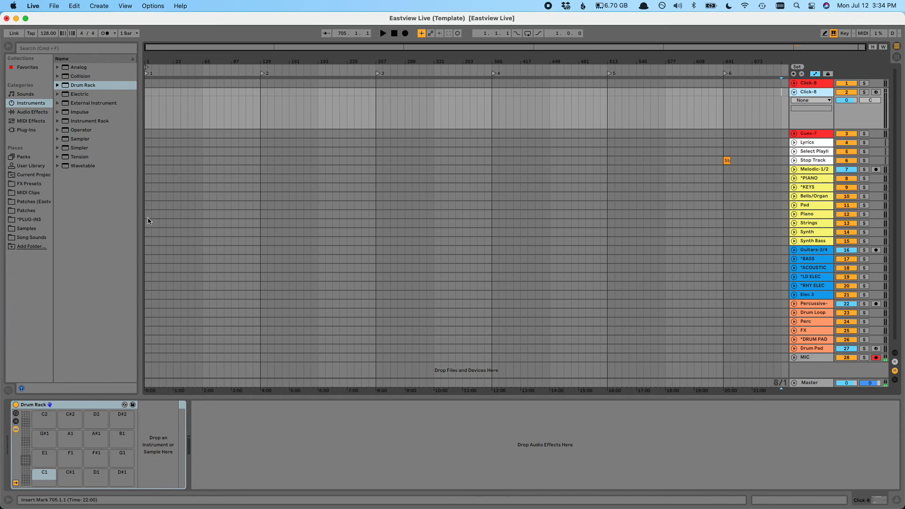
Step: Load Logic Up 1.wav onto pad C1 and Logic Down 1.wav onto pad C#1 from the Metronomes samples folder
left_click(28, 229)
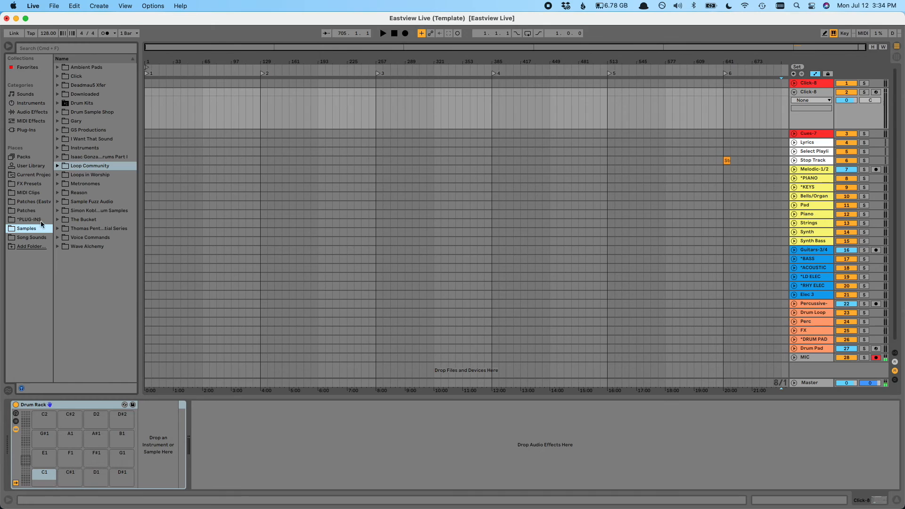
left_click(59, 166)
scroll(76, 145, "down", 4)
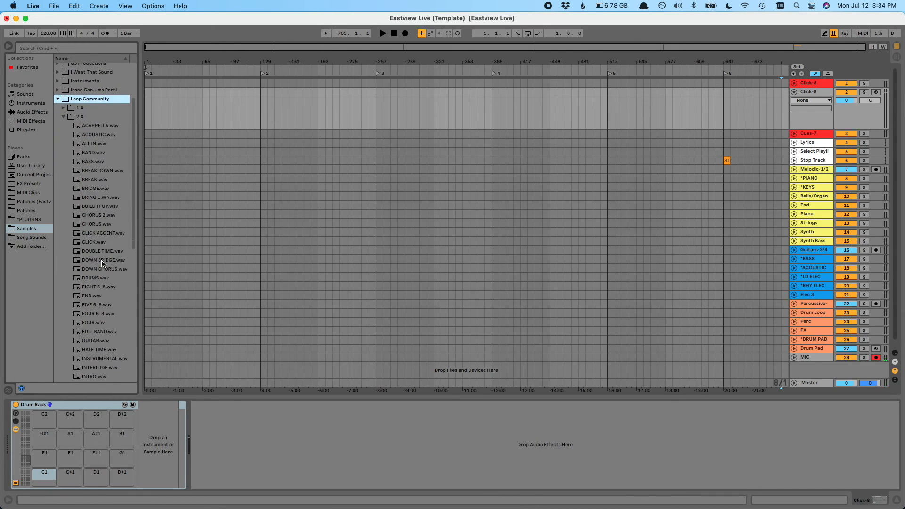
left_click(58, 99)
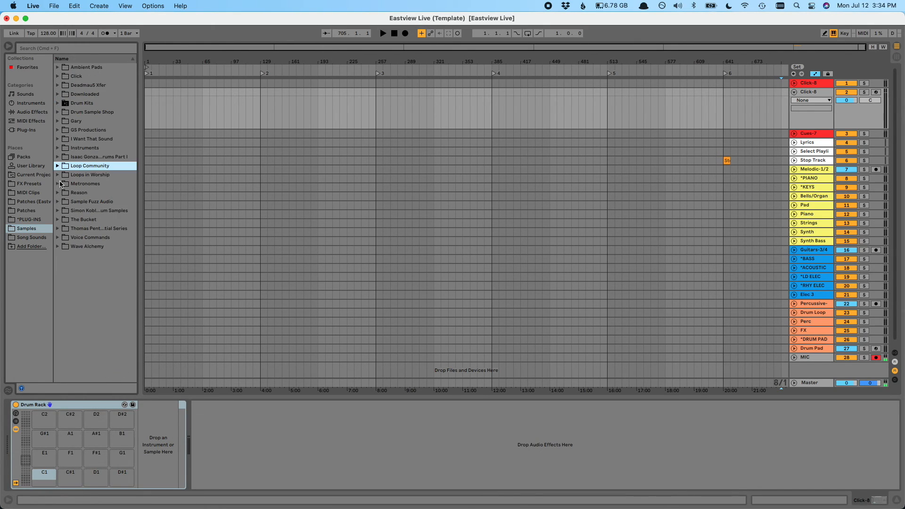
left_click(58, 184)
scroll(78, 214, "down", 1)
left_click_drag(94, 247, 42, 478)
left_click_drag(95, 228, 71, 477)
Step: Set Vol < Vel to 0% for both click samples and set the volume of Logic Down 1 to 0 dB
left_click_drag(430, 479, 429, 500)
left_click(456, 485)
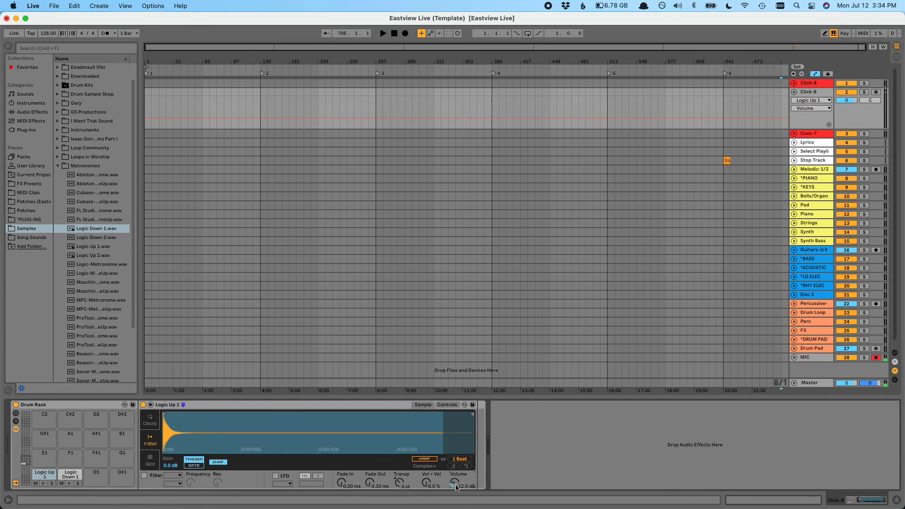
left_click(71, 473)
left_click_drag(429, 481, 430, 499)
left_click_drag(454, 483, 455, 464)
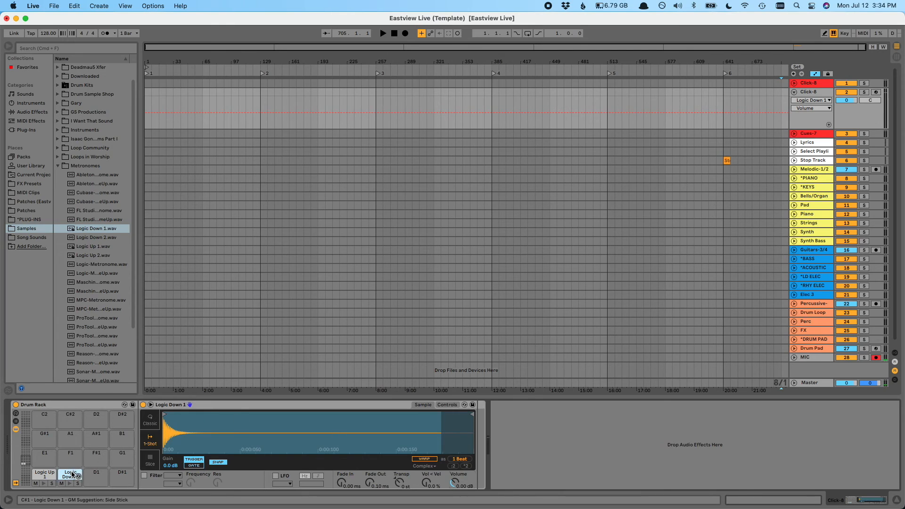
key("Delete")
Step: Add a Utility audio effect after the Drum Rack and set its gain to -1 dB
left_click(57, 165)
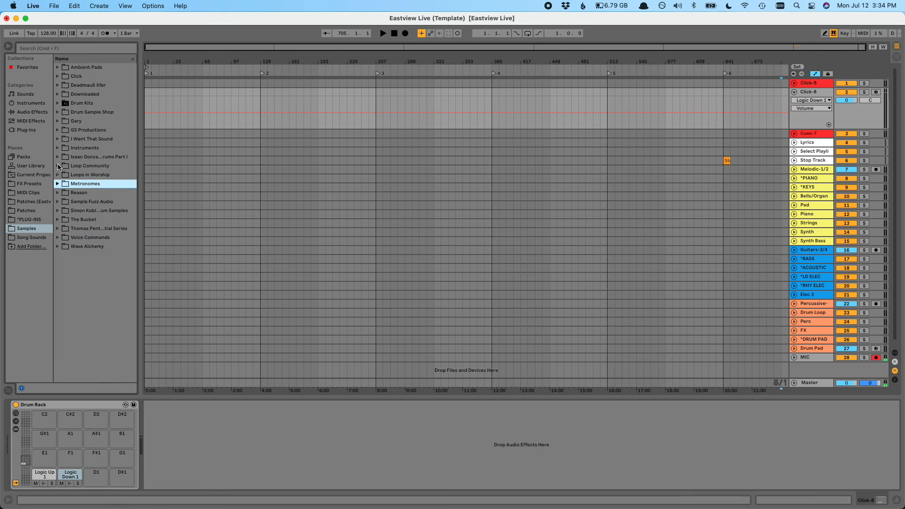
left_click(17, 115)
left_click_drag(80, 359, 193, 447)
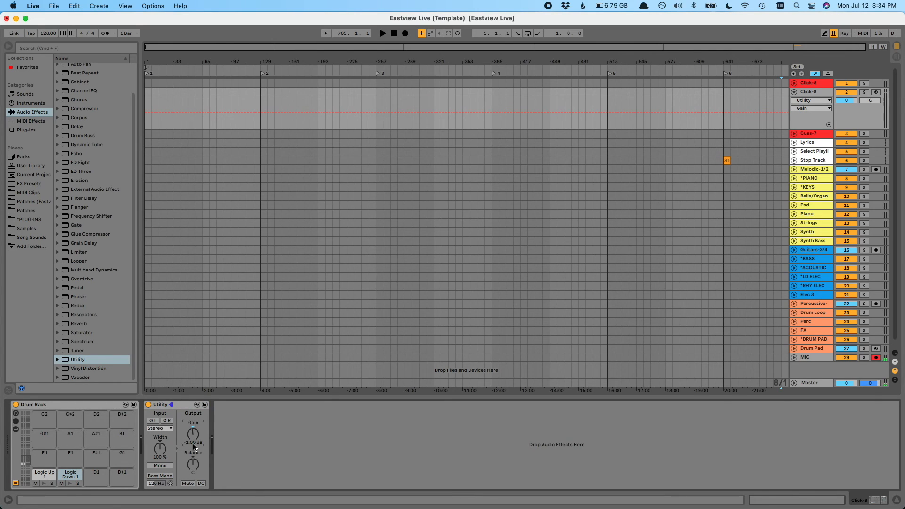
Step: Colour the second Click-8 track red to match the original click track
left_click(815, 92)
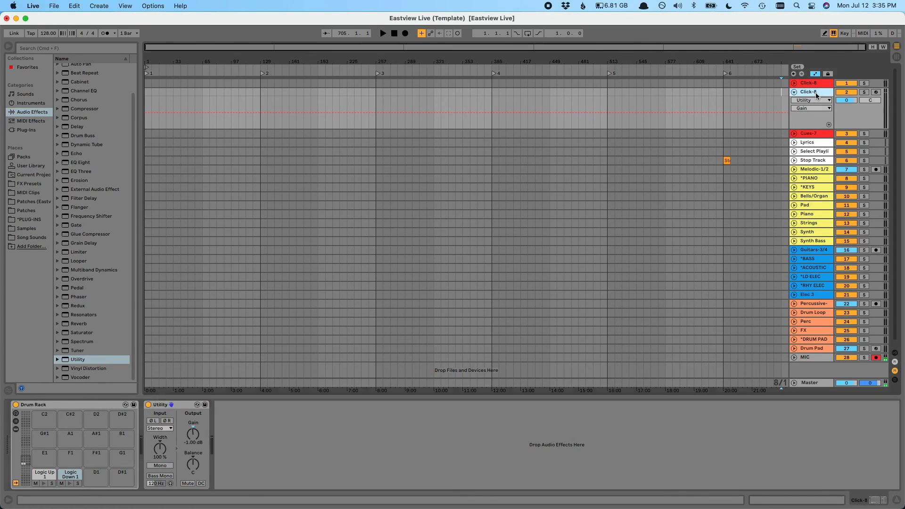
right_click(815, 93)
left_click(712, 208)
Step: Route the second Click-8 track's audio to Ext. Out on channels 1/2 in Session View
key("Tab")
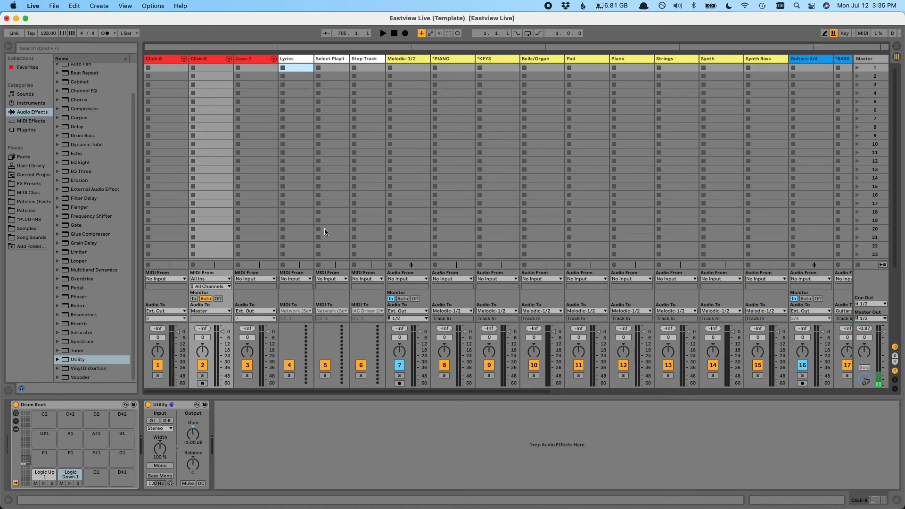
left_click(208, 311)
left_click(200, 322)
left_click(200, 321)
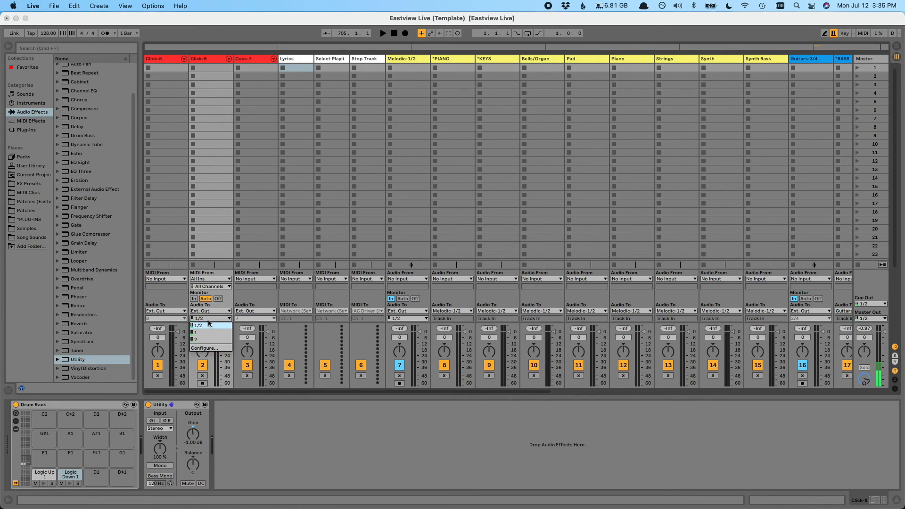
left_click(208, 324)
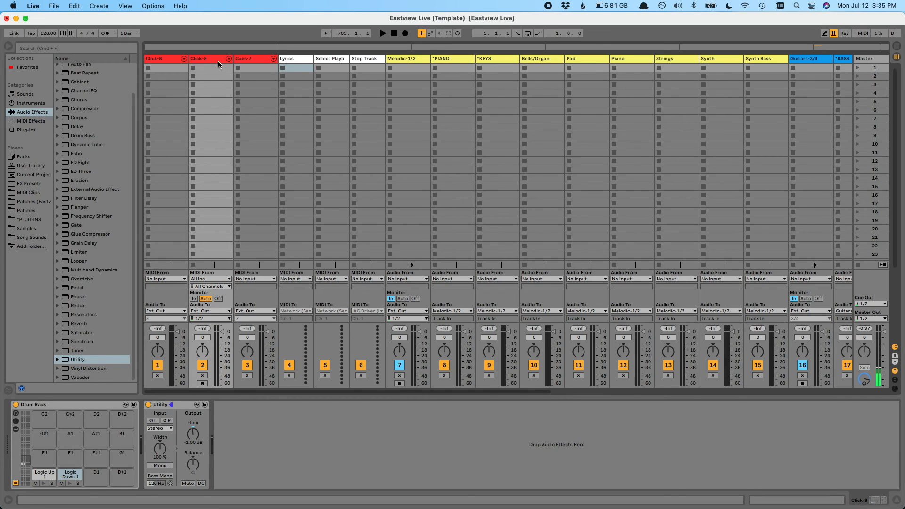
Step: Place the 4:4 1/4 Click clip from Click/Cues.als in the MIDI Clips folder at bar 1 of the second Click-8 track
key("Tab")
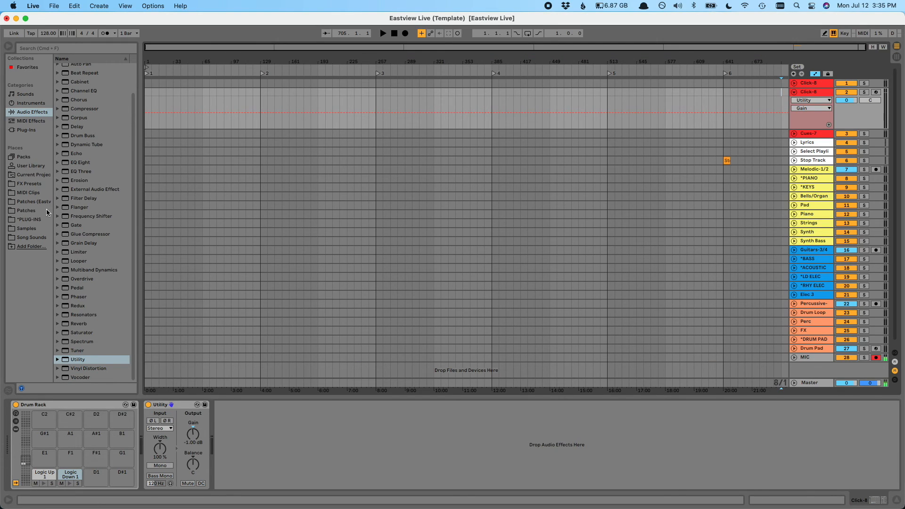
left_click(23, 194)
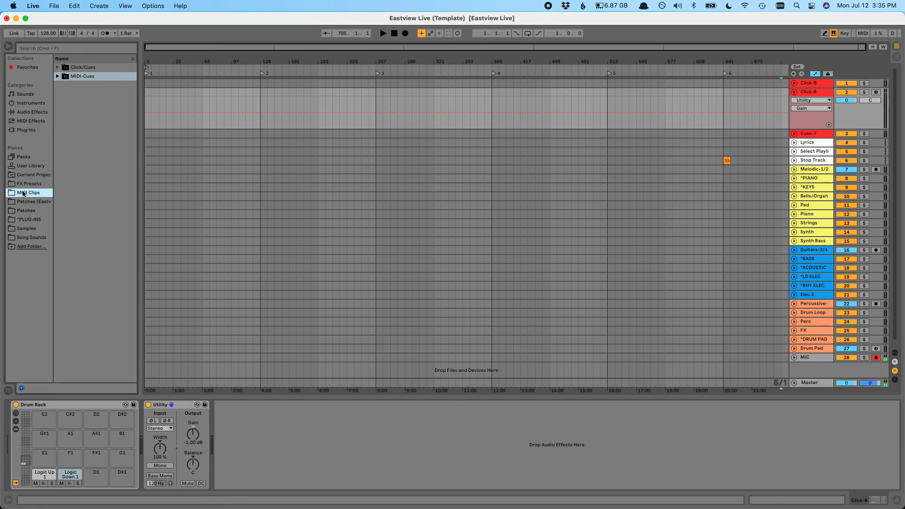
left_click(57, 76)
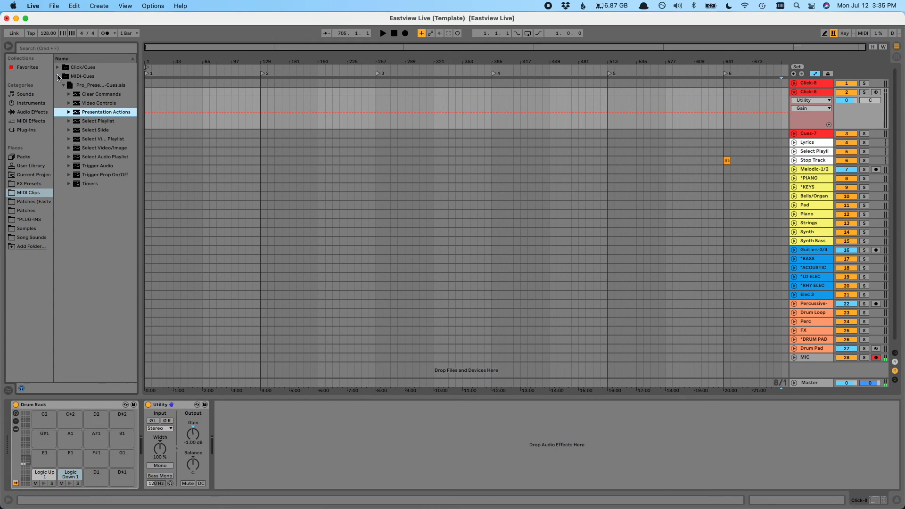
left_click(58, 75)
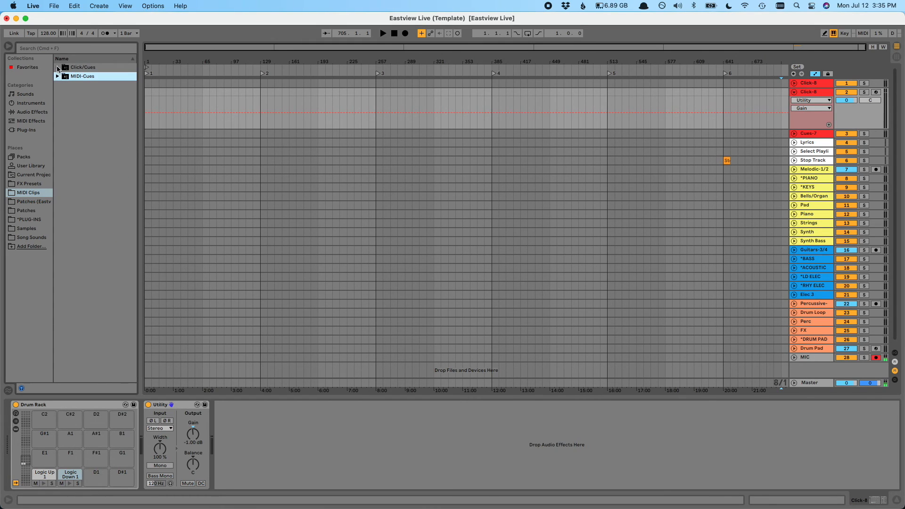
left_click(93, 66)
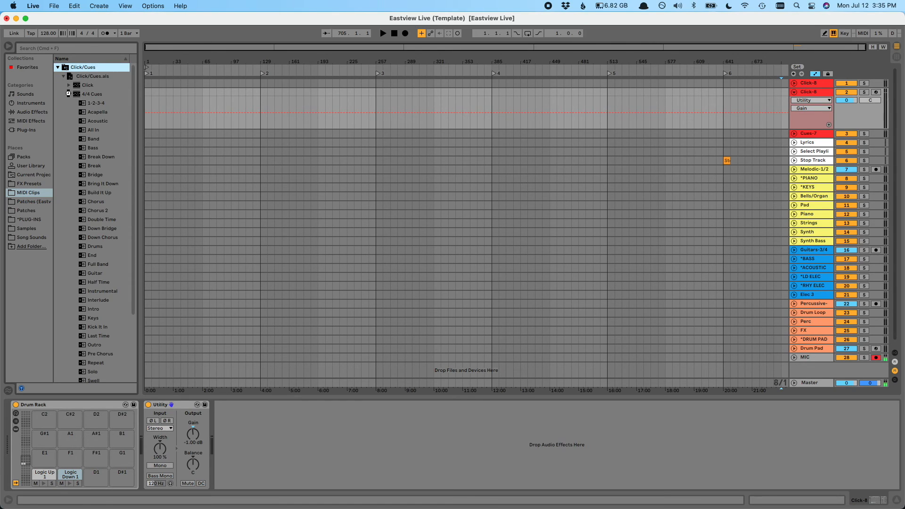
left_click(66, 84)
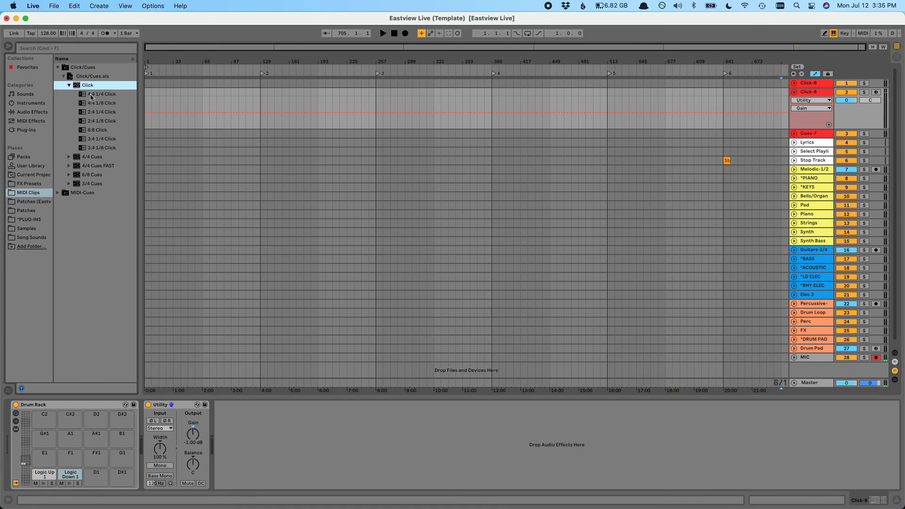
left_click(94, 95)
left_click(146, 96)
Step: Extend the 4:4 1/4 Click clip to bar 19 and open its MIDI notes
left_click_drag(148, 46, 163, 117)
left_click_drag(146, 46, 655, 112)
key("Return")
double_click(640, 89)
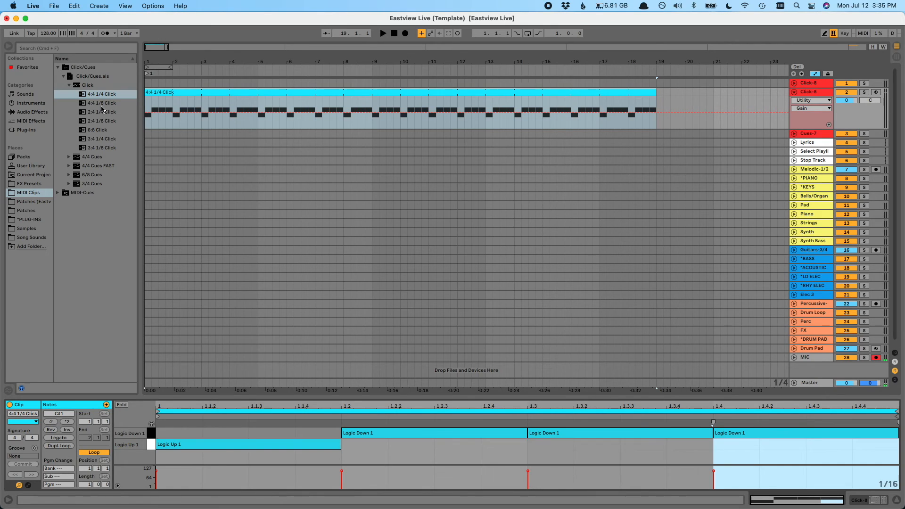
Step: Try the 4:4 1/8 Click and 6:8 Click clips at bar 1, undoing each placement, and collapse Click/Cues.als
left_click_drag(98, 105, 150, 106)
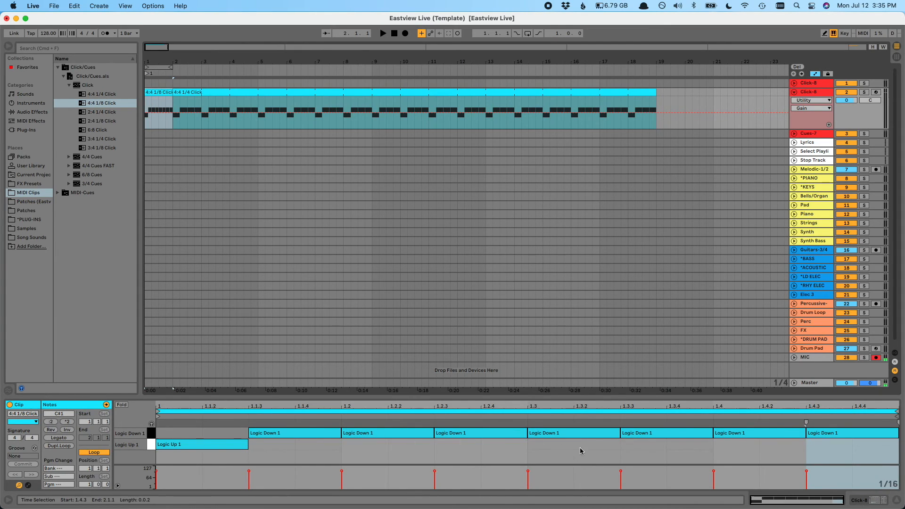
key("super+z")
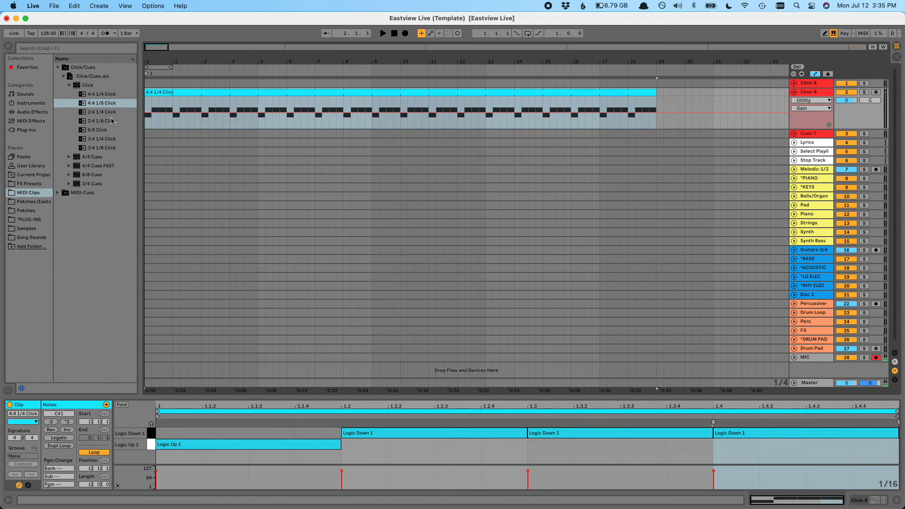
left_click_drag(98, 133, 147, 100)
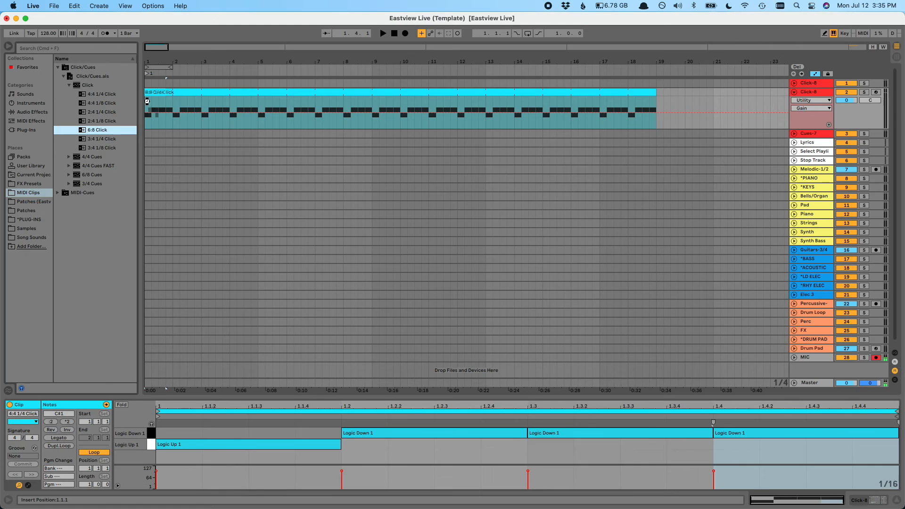
key("super+z")
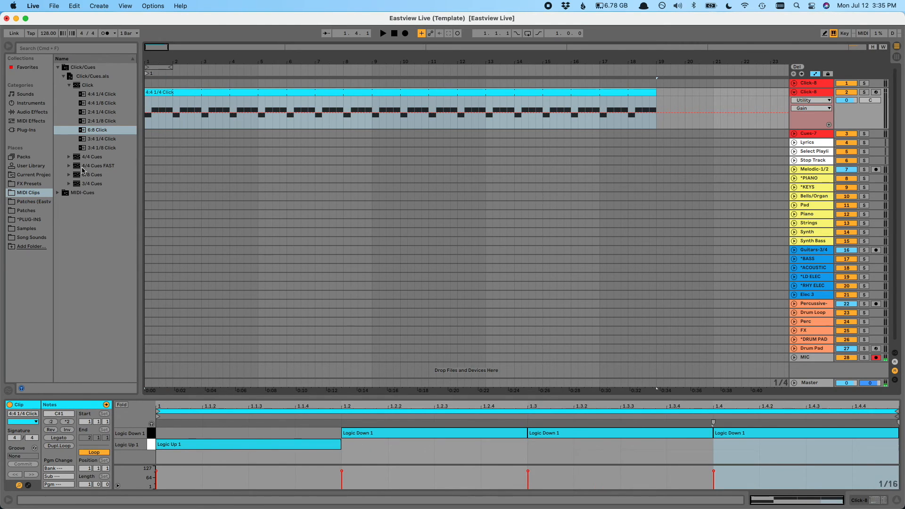
left_click(64, 77)
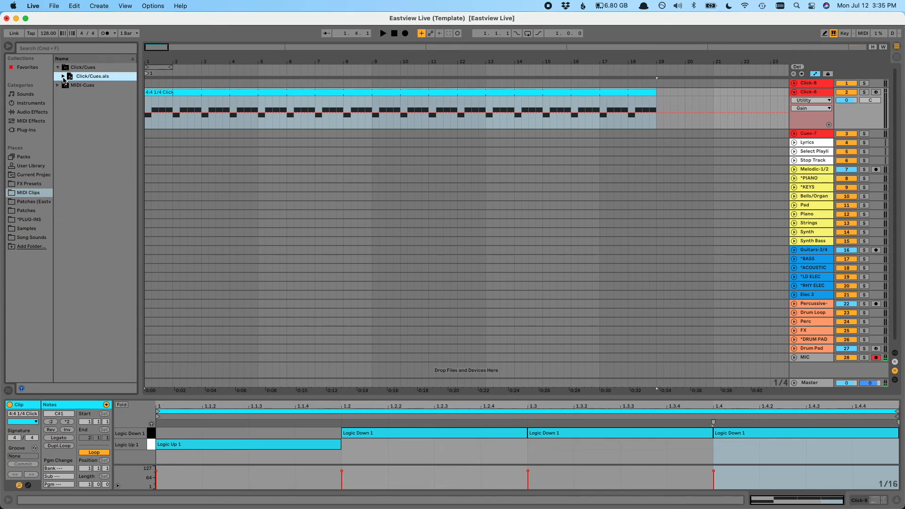
Step: Delete the second Click-8 track from Session View and return to Arrangement View
left_click(811, 93)
key("Tab")
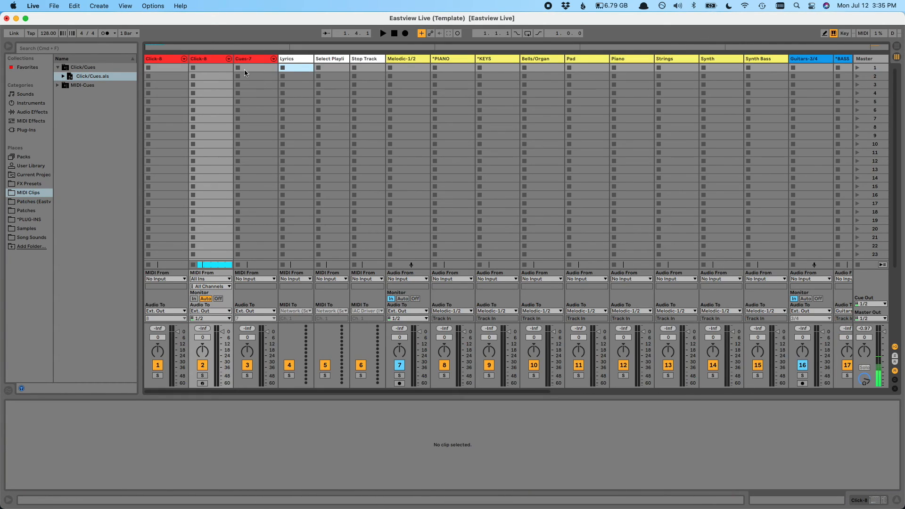
left_click(210, 60)
key("Delete")
key("Tab")
Step: Show the LC Cues rack and Utility effect on the Cues-7 track
left_click(808, 94)
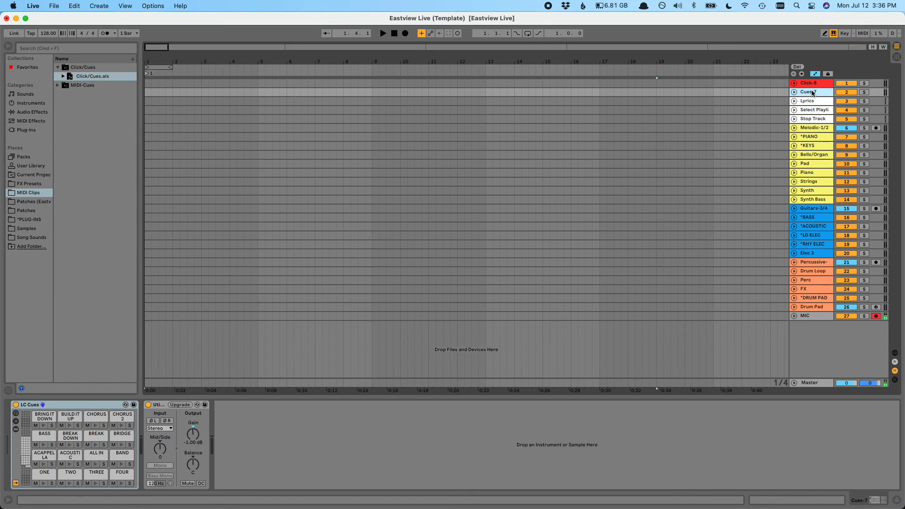
Step: Insert a MIDI track below Cues-7, name it Cues-7, and colour it red
key("super+shift+t")
left_click(815, 109)
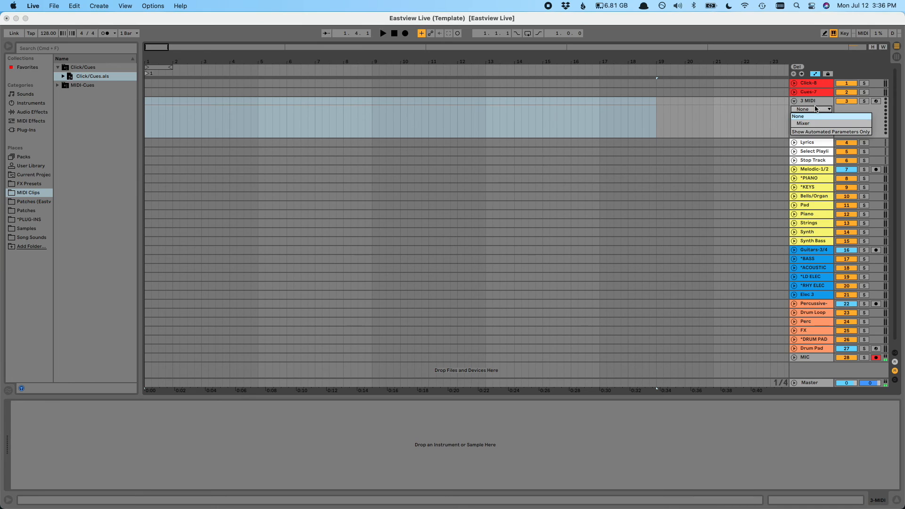
left_click(814, 101)
key("super+r")
type("Cues-7")
key("Return")
right_click(813, 101)
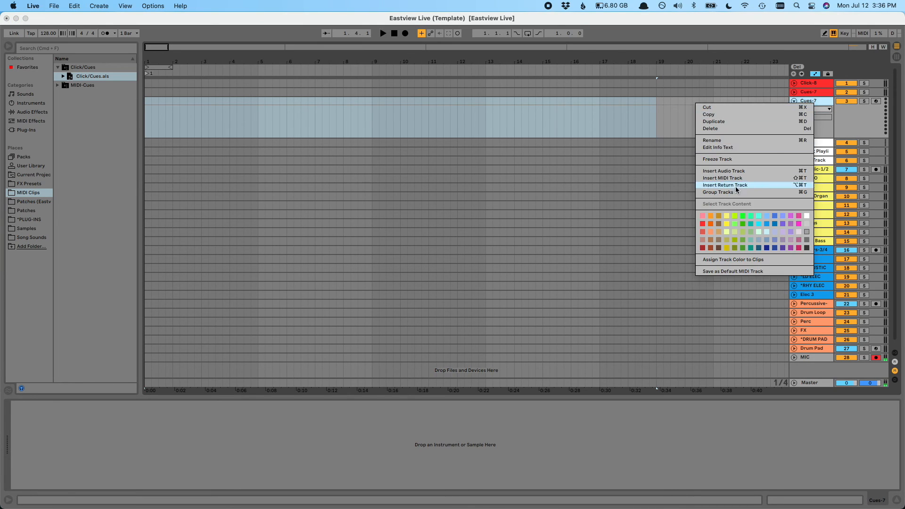
left_click(704, 220)
Step: Load an empty Drum Rack onto the new Cues-7 track in Session View and re-arm the MIC track for recording
key("Tab")
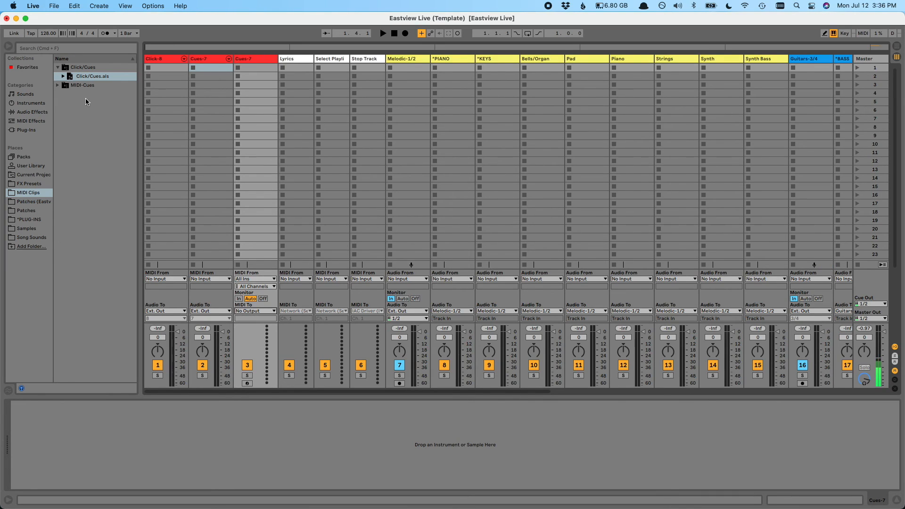
left_click(31, 102)
left_click_drag(81, 86, 257, 60)
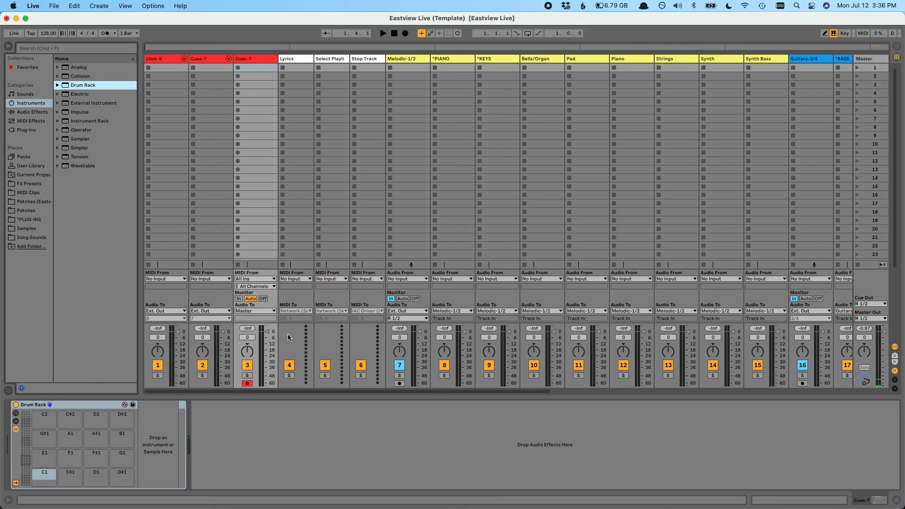
scroll(780, 372, "right", 10)
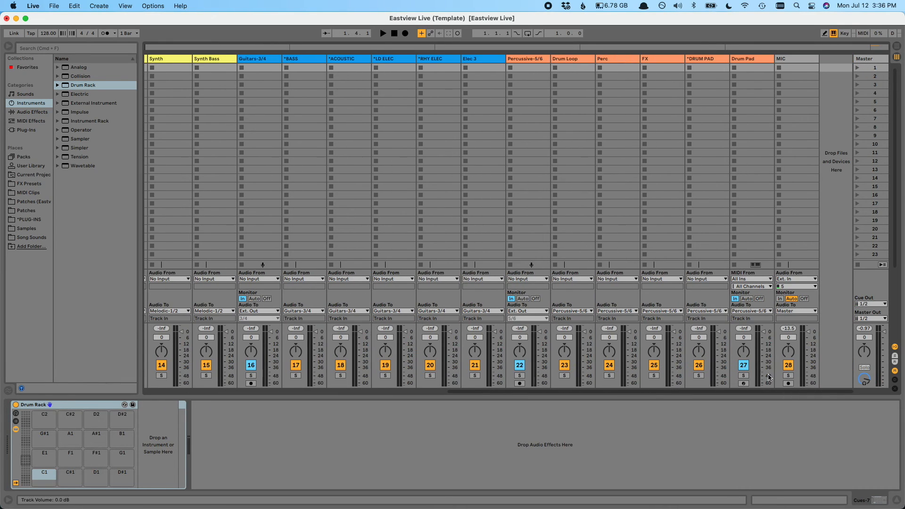
left_click(784, 384)
scroll(730, 311, "left", 10)
Step: Choose the audio output routing for the new Cues-7 track and return to Arrangement View
left_click(247, 59)
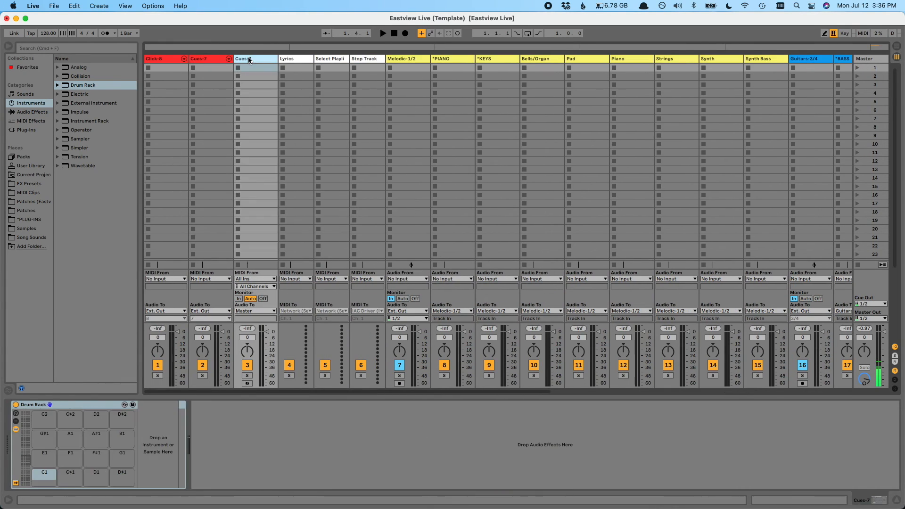
left_click(254, 311)
left_click(250, 319)
key("Tab")
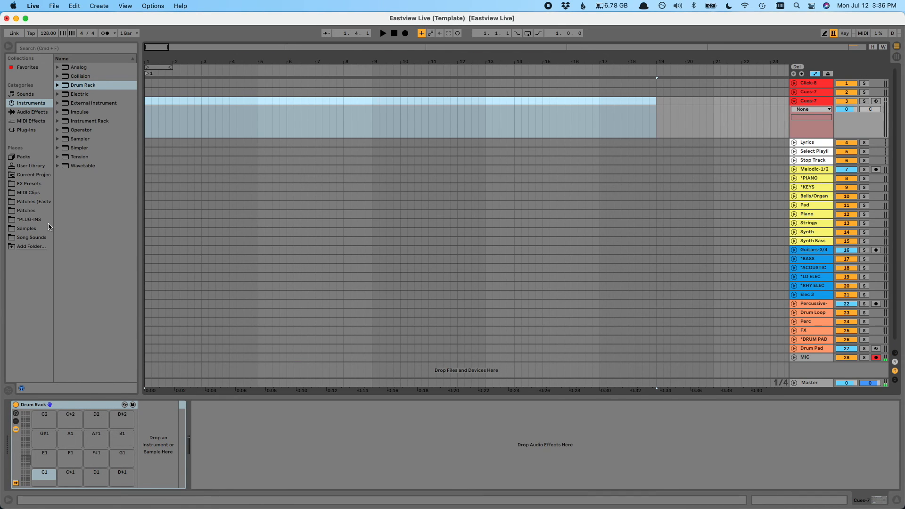
Step: Load ACAPPELLA.wav and ACOUSTIC.wav from Loop Community 2.0 onto Drum Rack pads C1 and C#1, and delete the new Cues-7 track
left_click(26, 228)
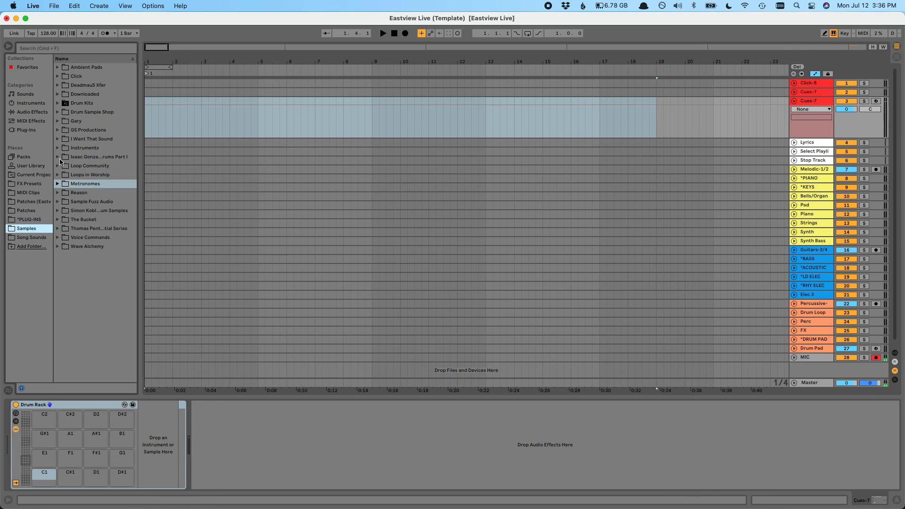
left_click(59, 166)
left_click_drag(88, 194, 49, 476)
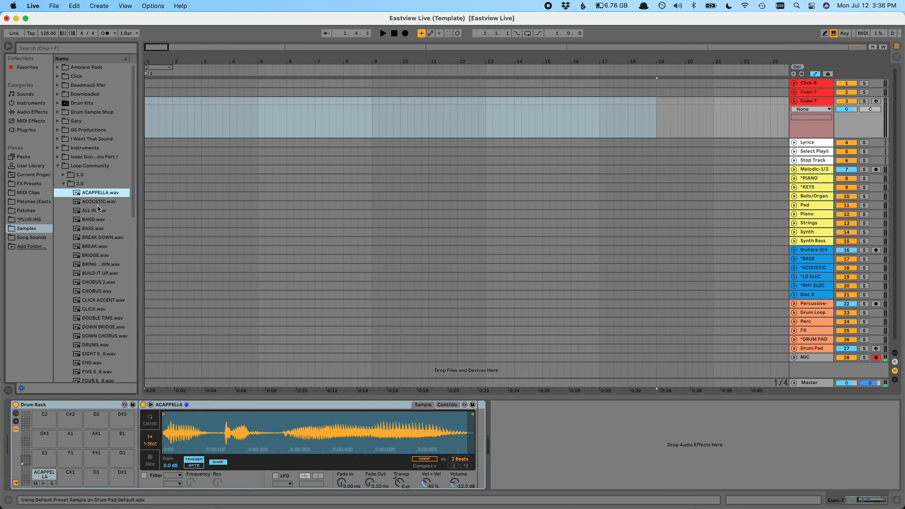
left_click_drag(97, 204, 71, 480)
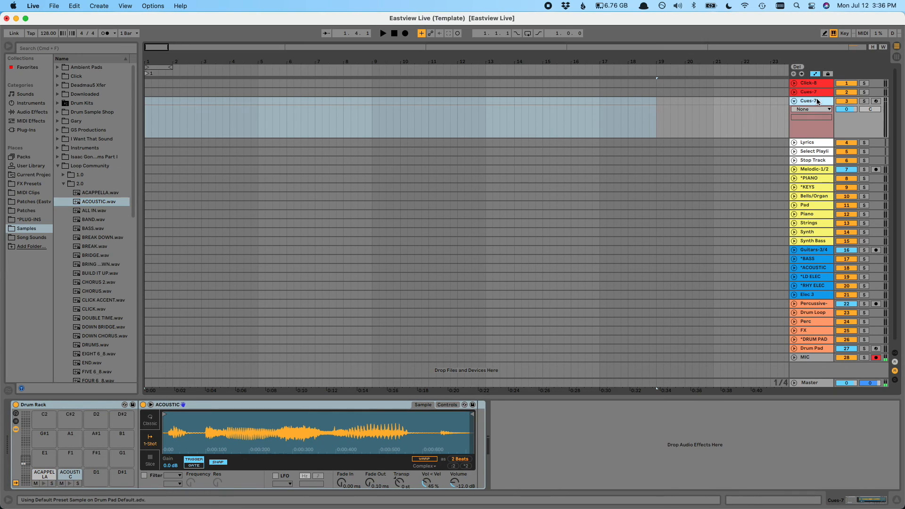
key("Delete")
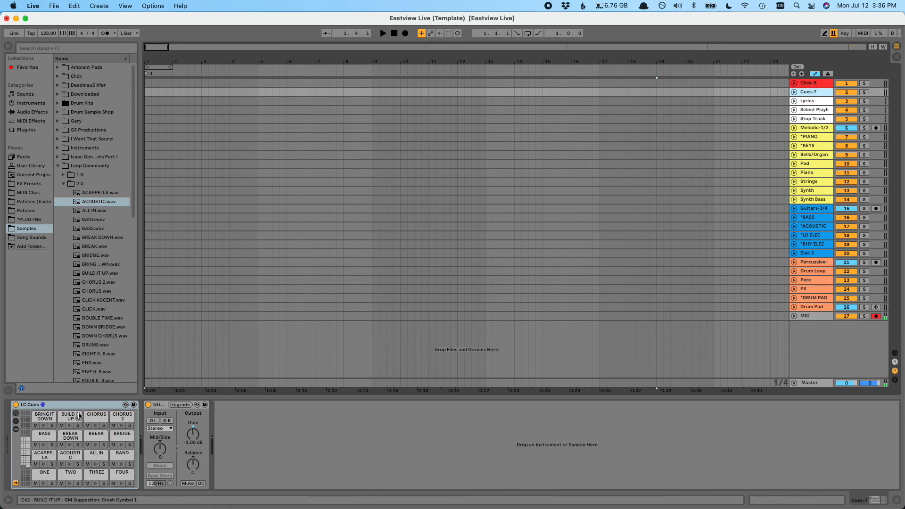
Step: Step through the LC Cues rack's pads from ONE up to ACAPPELLA, showing their samples, and hide the pad's device again
left_click(45, 473)
left_click(72, 474)
key("Right")
key("Right")
key("Up")
key("Left")
key("Left")
key("Left")
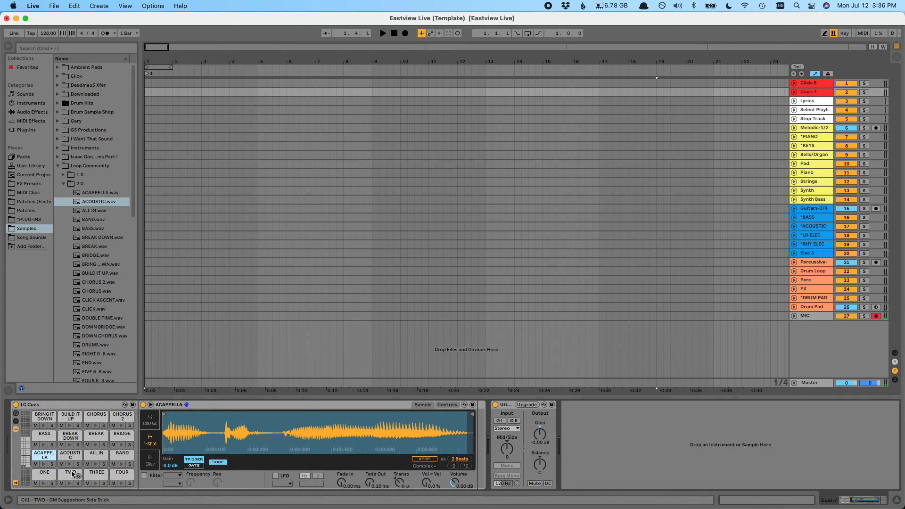
double_click(45, 455)
Step: Place the Acoustic clip from the 4/4 Cues set in Click/Cues.als at bar 1 of the Cues-7 track
left_click(58, 166)
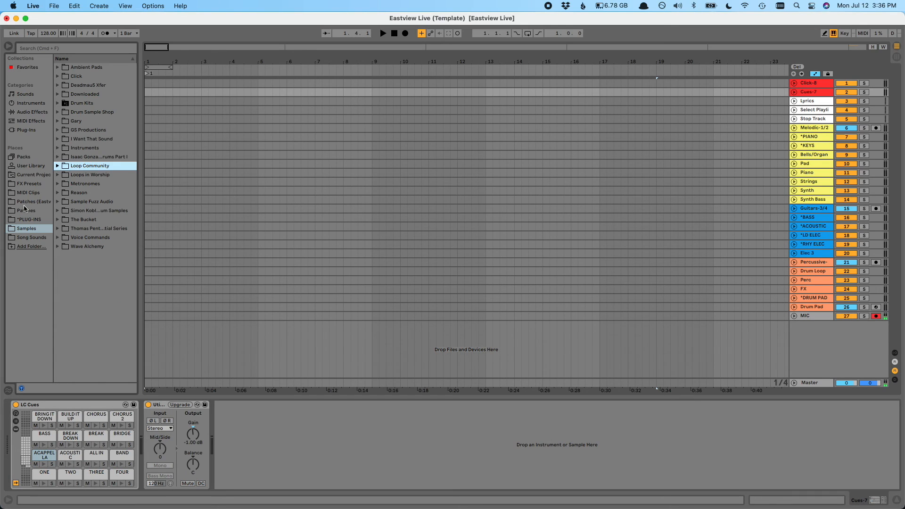
left_click(28, 193)
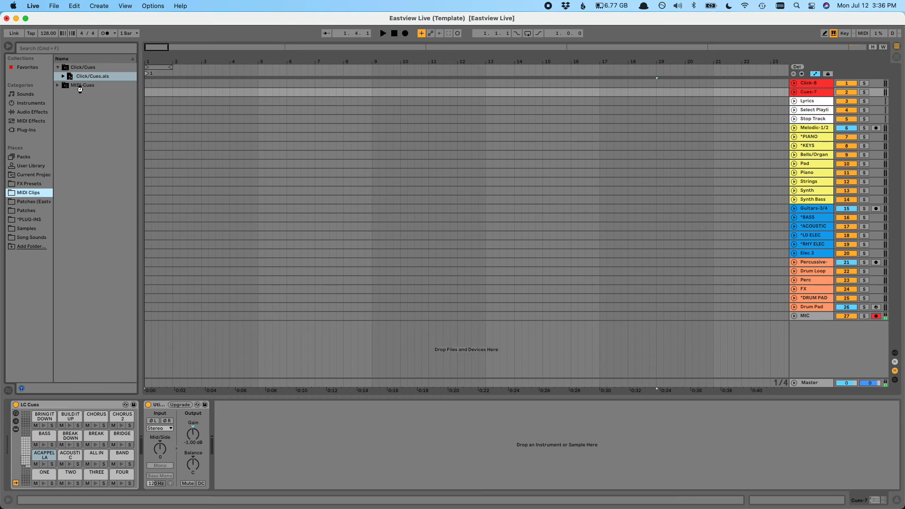
left_click(63, 76)
left_click(70, 87)
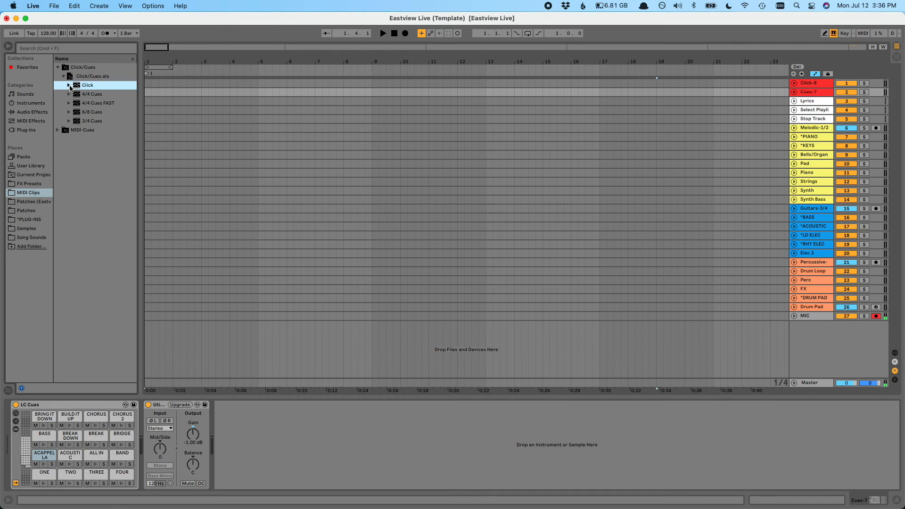
left_click(69, 94)
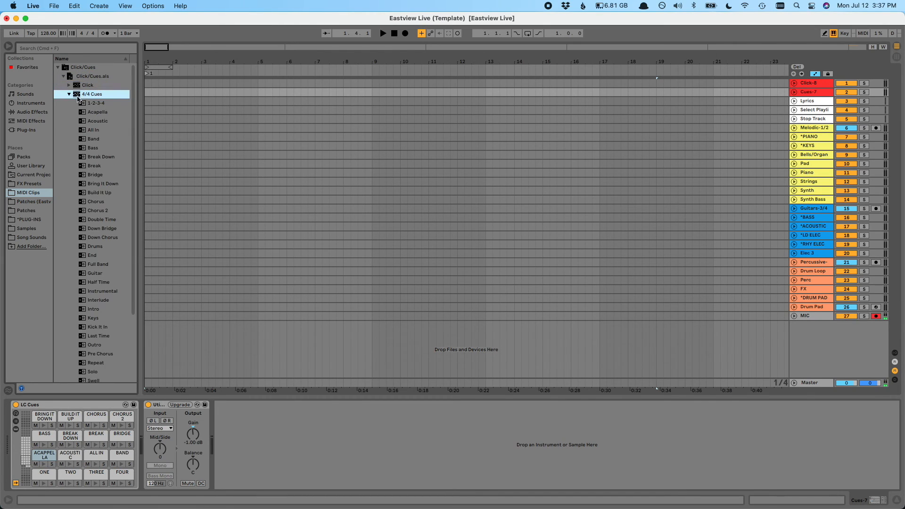
left_click(108, 120)
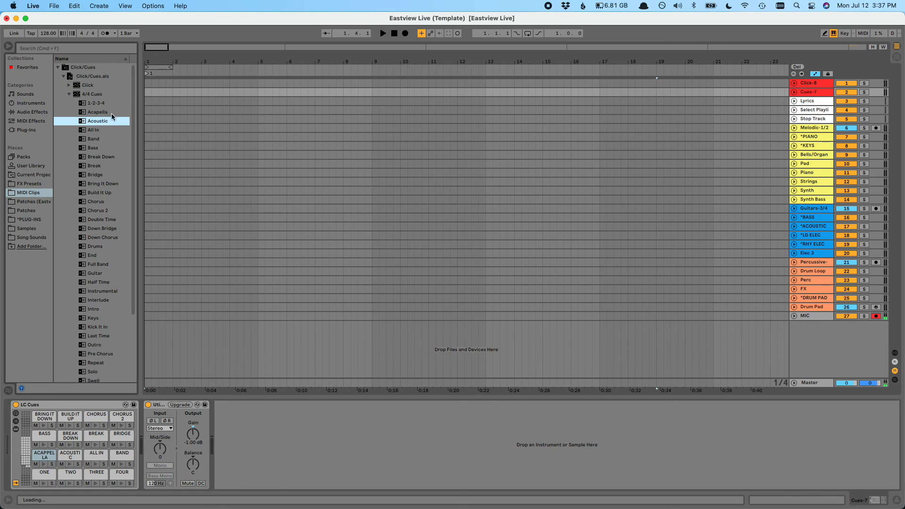
left_click_drag(147, 95, 147, 96)
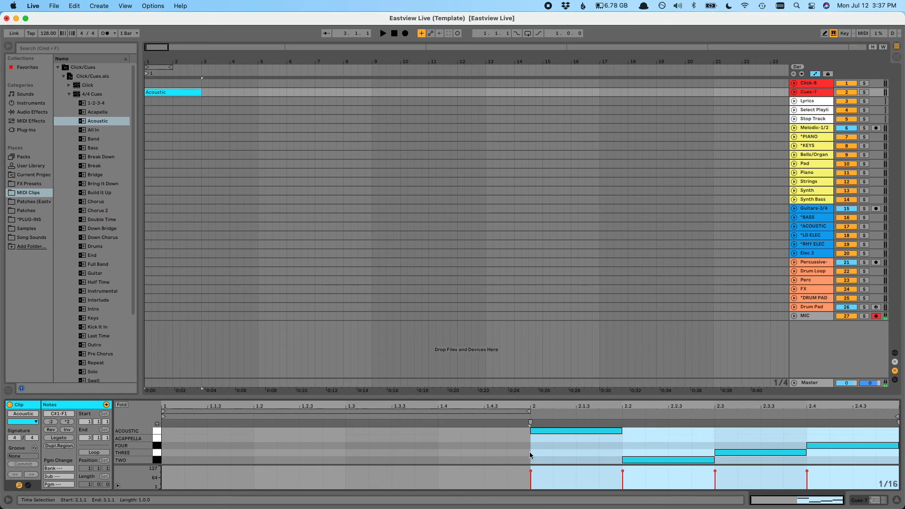
Step: Examine the Acoustic clip's empty first bar, its ACOUSTIC note on bar 2, and the TWO, THREE and FOUR count notes
left_click_drag(525, 433, 150, 485)
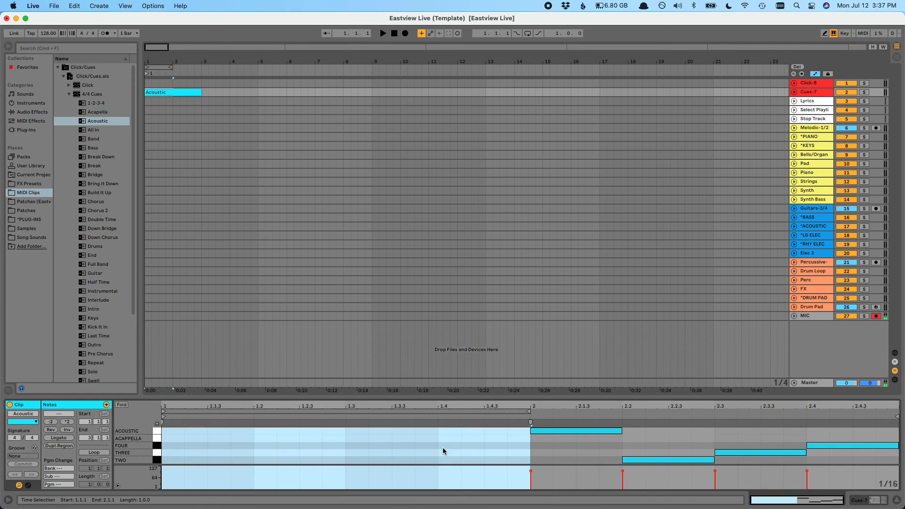
left_click(525, 429)
left_click(536, 429)
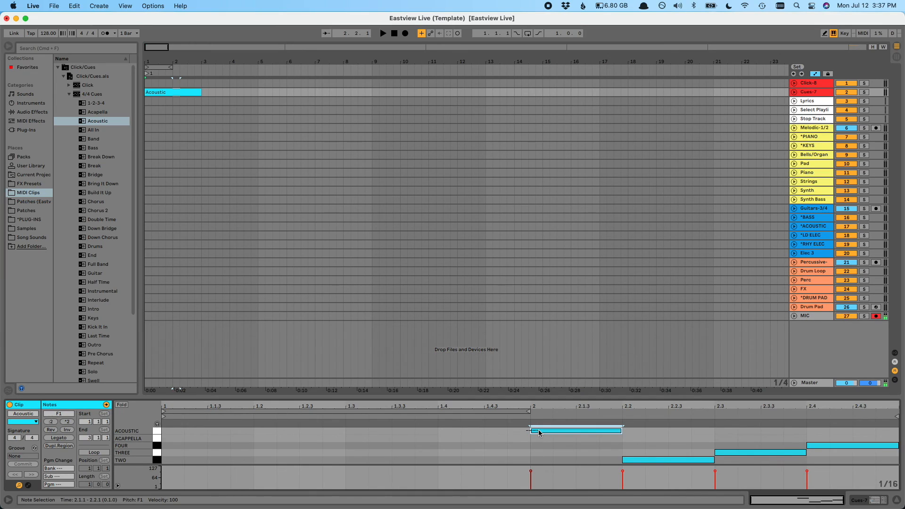
left_click_drag(653, 438, 832, 484)
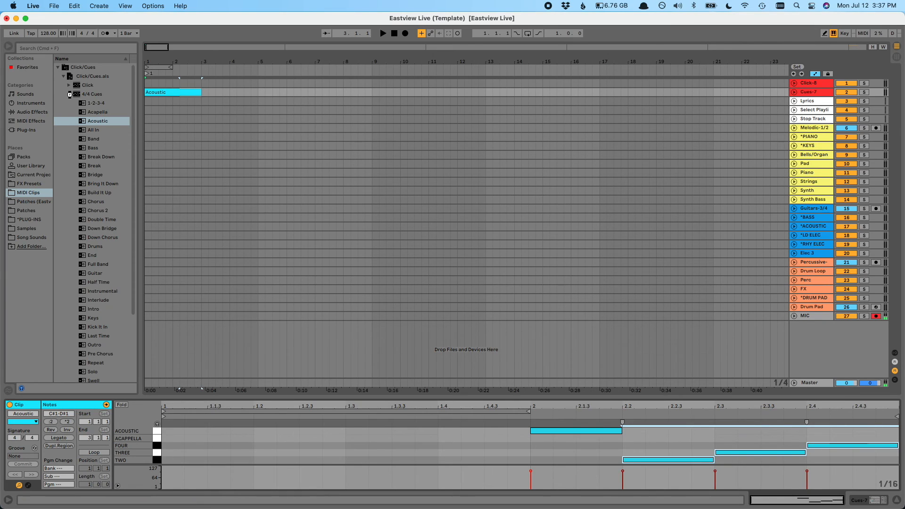
Step: Collapse the 4/4 Cues set, unfold the Cues-7 track, and highlight the count notes from 2.2 to the Acoustic clip's end
left_click(68, 94)
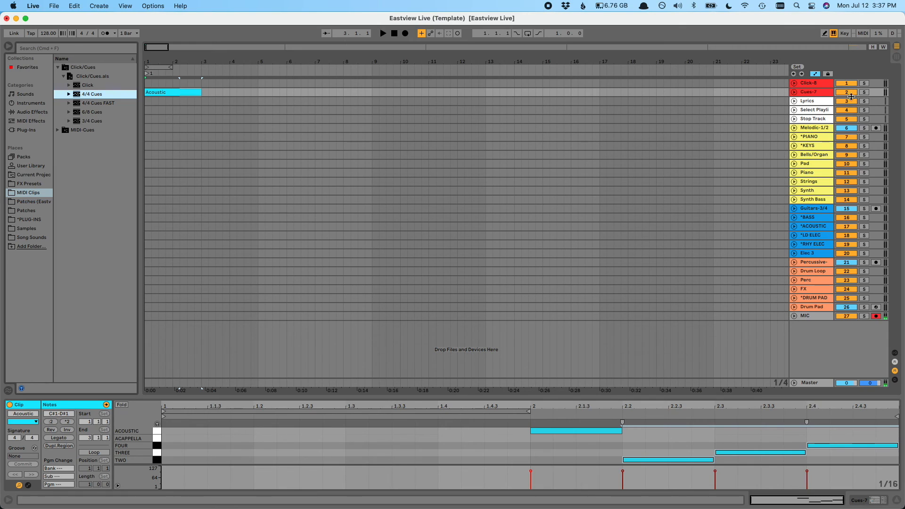
left_click(809, 93)
double_click(809, 93)
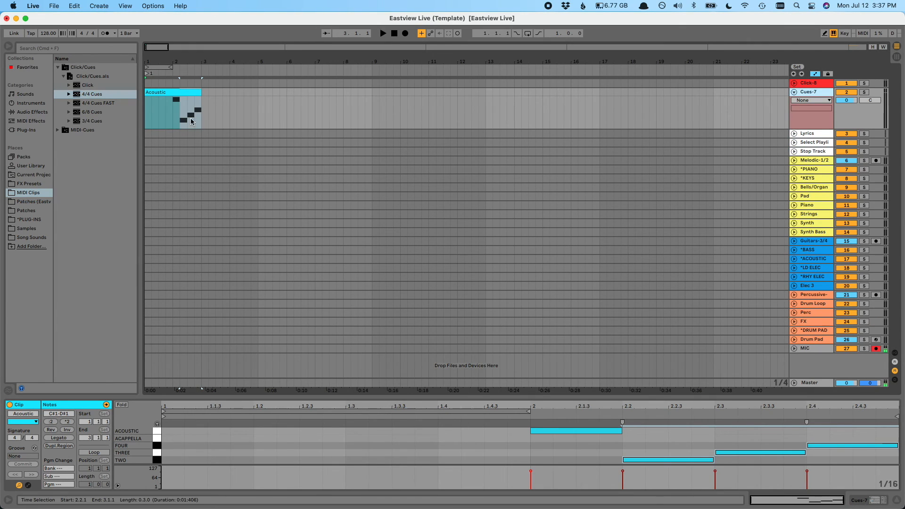
left_click_drag(174, 115, 198, 113)
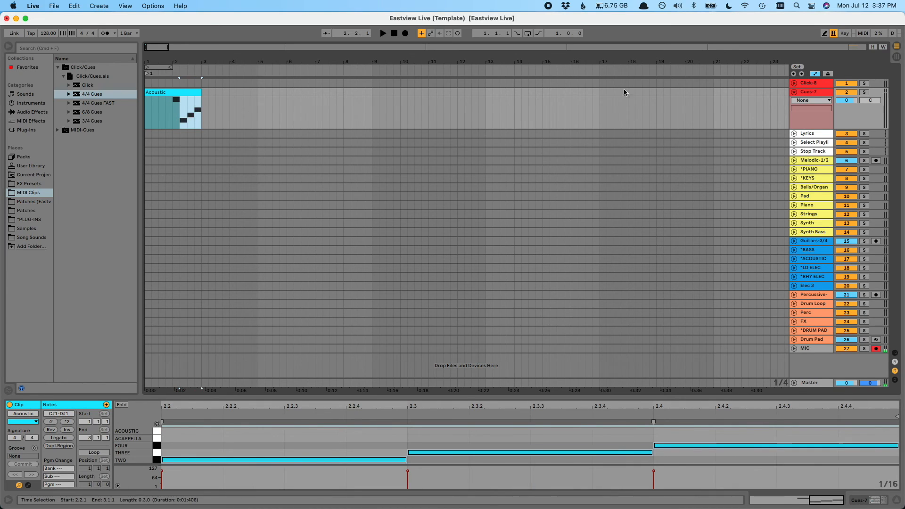
Step: Browse the 4/4 Cues clips and the matching Loop Community 2.0 samples to review the available cues
left_click(819, 93)
left_click(69, 95)
scroll(93, 222, "down", 5)
scroll(92, 222, "up", 5)
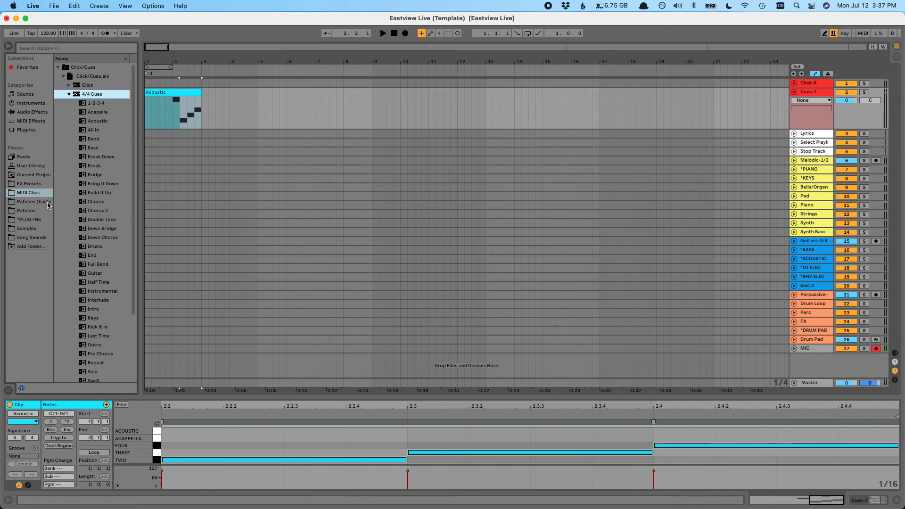
left_click(26, 228)
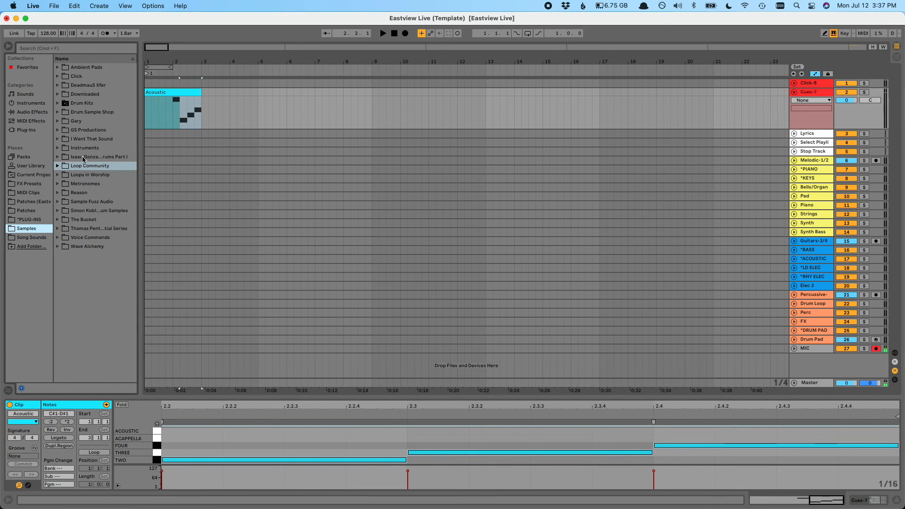
left_click(57, 166)
left_click(64, 183)
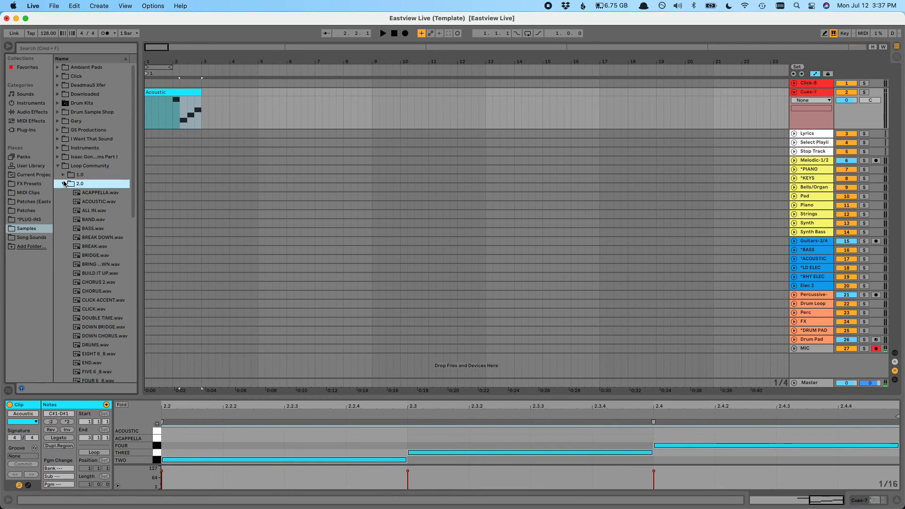
scroll(64, 183, "down", 10)
scroll(64, 184, "up", 10)
left_click(58, 166)
Step: Delete the Acoustic clip from the Cues-7 track and fold the track
left_click(177, 91)
key("Delete")
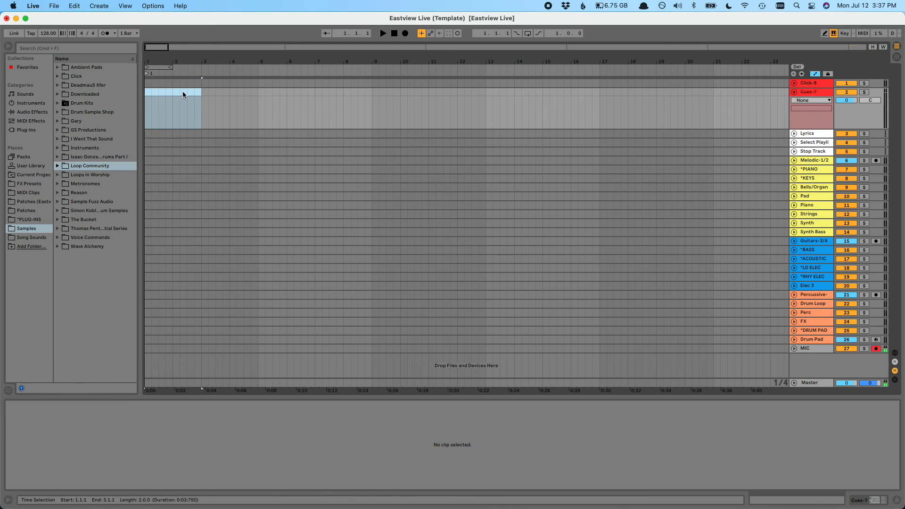
left_click(810, 92)
key("u")
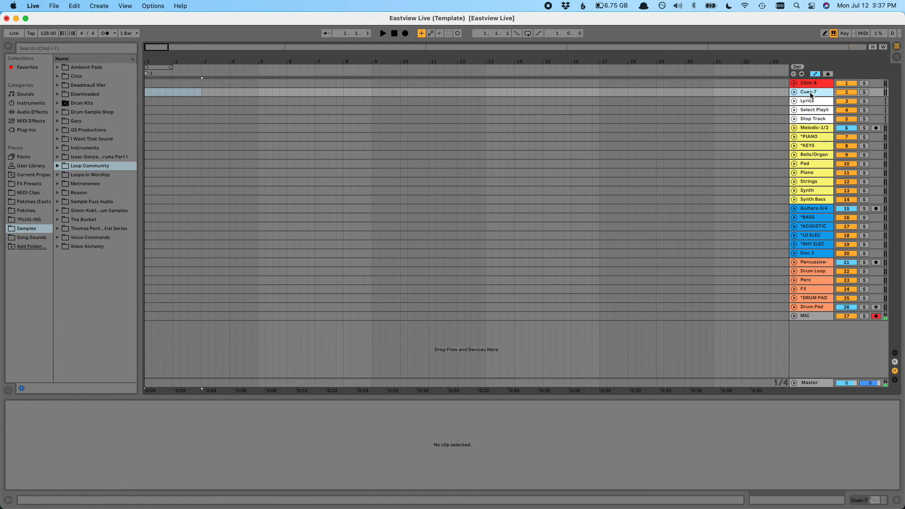
Step: Show the empty Lyrics and Select Playlist tracks, ending with the Select Playlist track selected
key("Down")
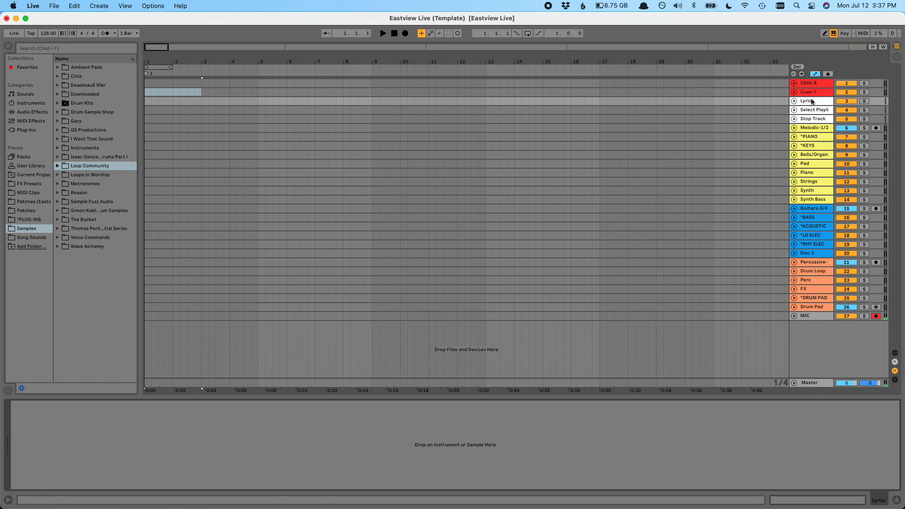
left_click(813, 109)
left_click(814, 101)
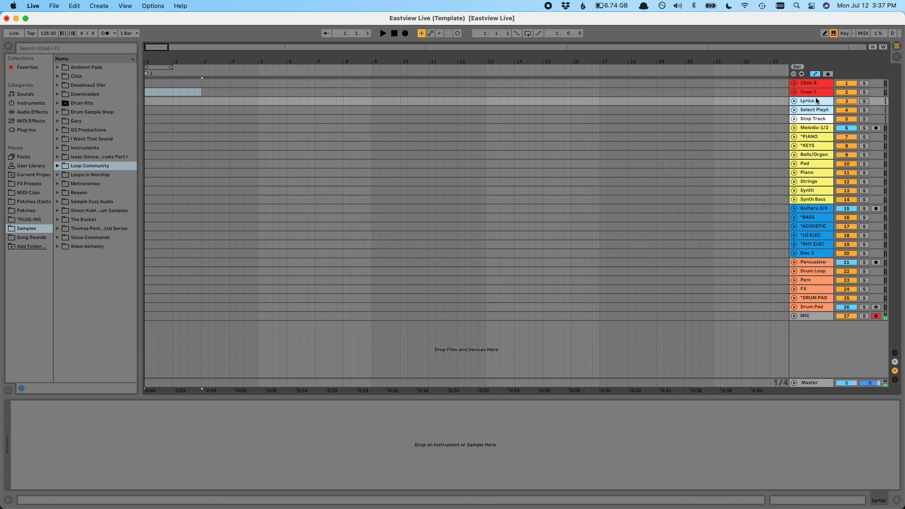
left_click(816, 101)
left_click(822, 110)
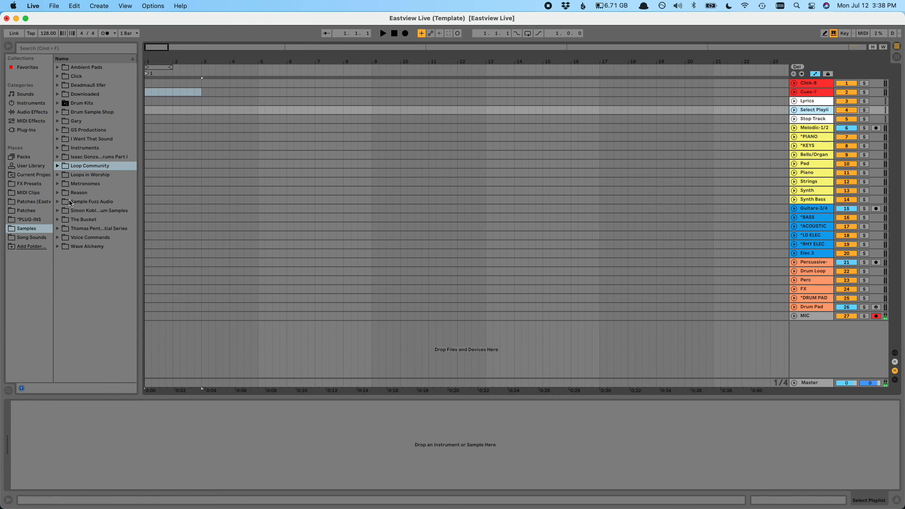
Step: Open the MIDI-Cues clip collection and place the Playlist 1 cue at bar 1 on the Stop Track
left_click(27, 193)
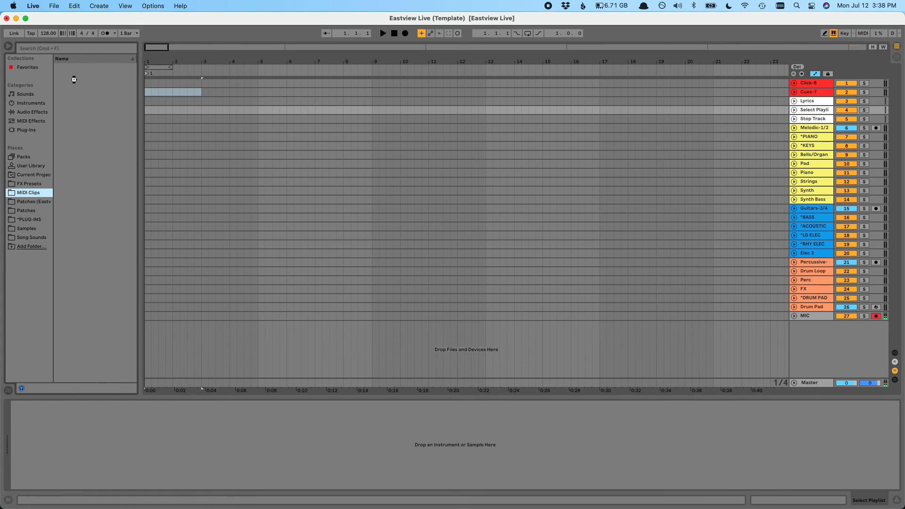
left_click(57, 67)
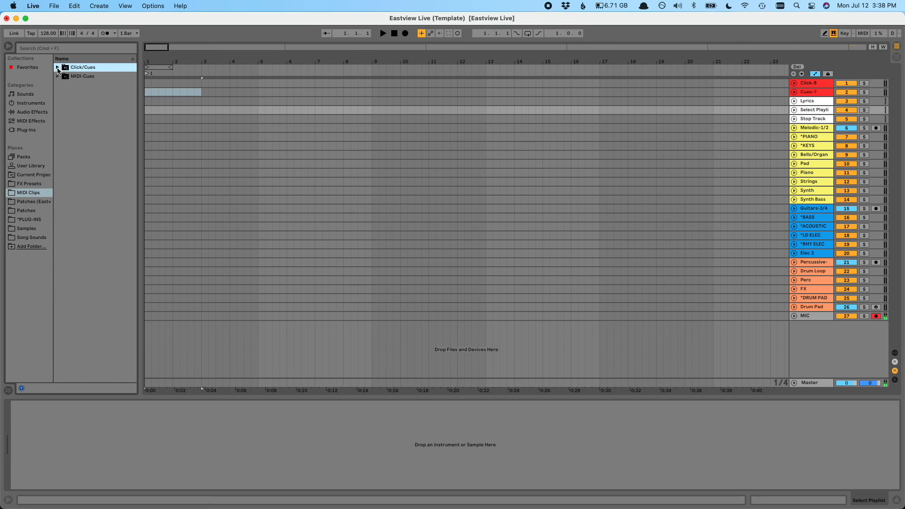
left_click(58, 77)
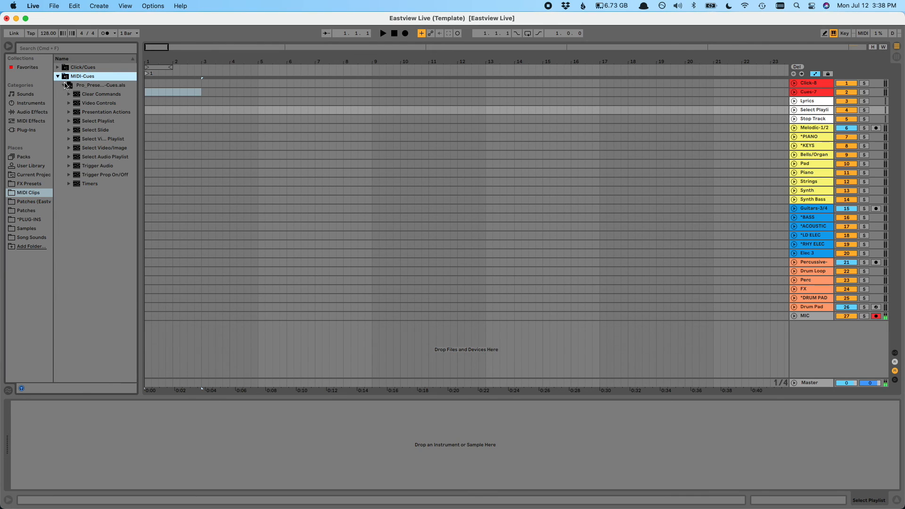
left_click(68, 121)
left_click_drag(99, 130, 147, 123)
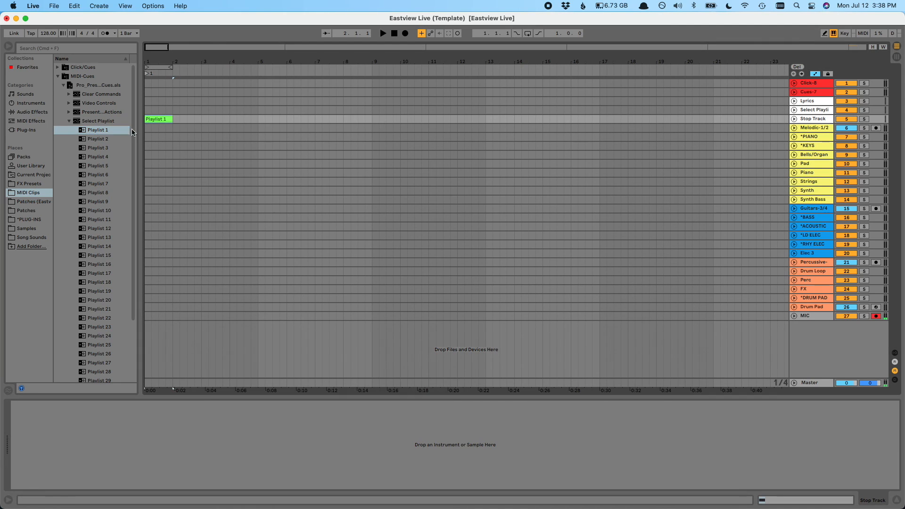
Step: Place the Slide 1 cue from the Select Slide set at bar 2 on the Select Playlist track
left_click(69, 121)
left_click(69, 129)
left_click_drag(94, 138, 174, 113)
left_click(69, 130)
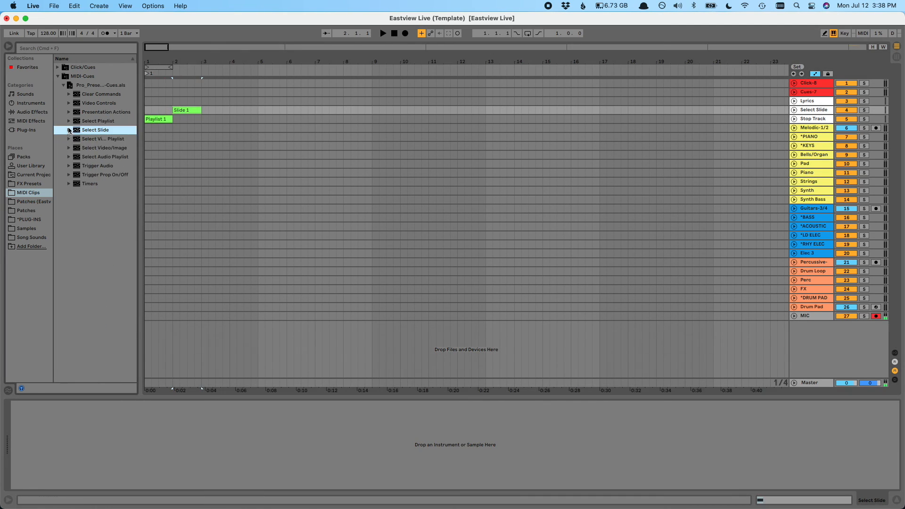
Step: Place the Next Slide cue at bar 3 and the Clear-All cue at bar 4, directly following Slide 1
left_click(68, 112)
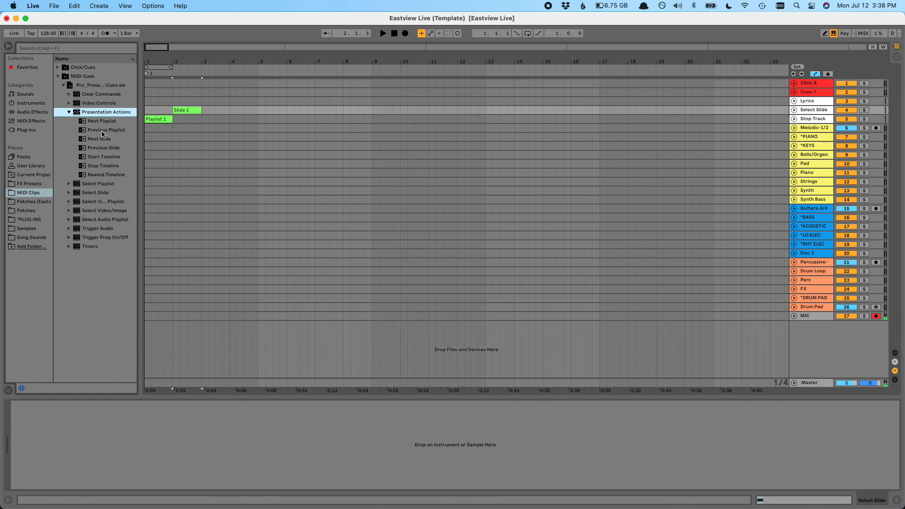
left_click_drag(101, 140, 200, 112)
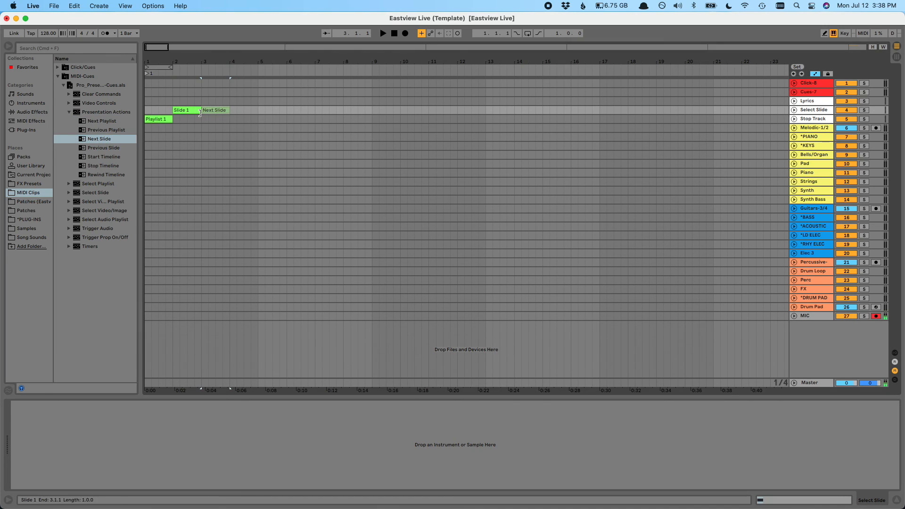
left_click(68, 112)
left_click(69, 94)
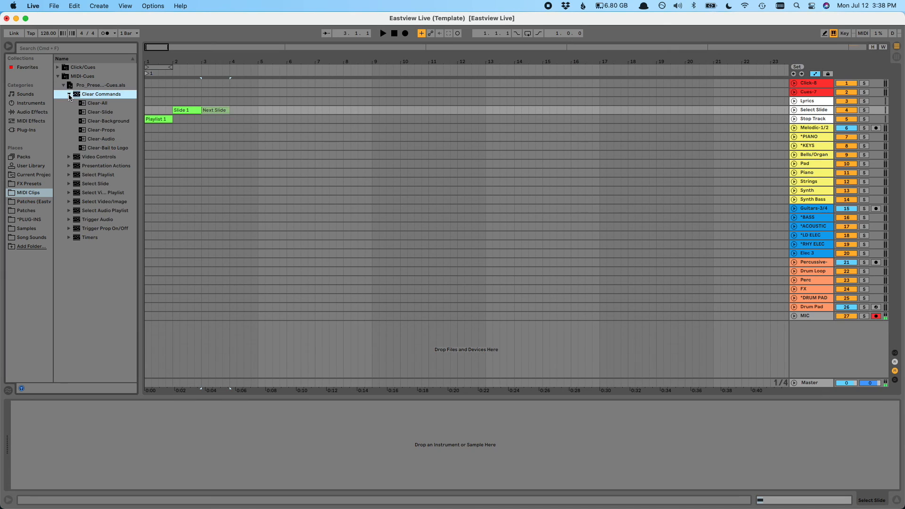
left_click_drag(94, 105, 232, 112)
left_click_drag(232, 112, 232, 111)
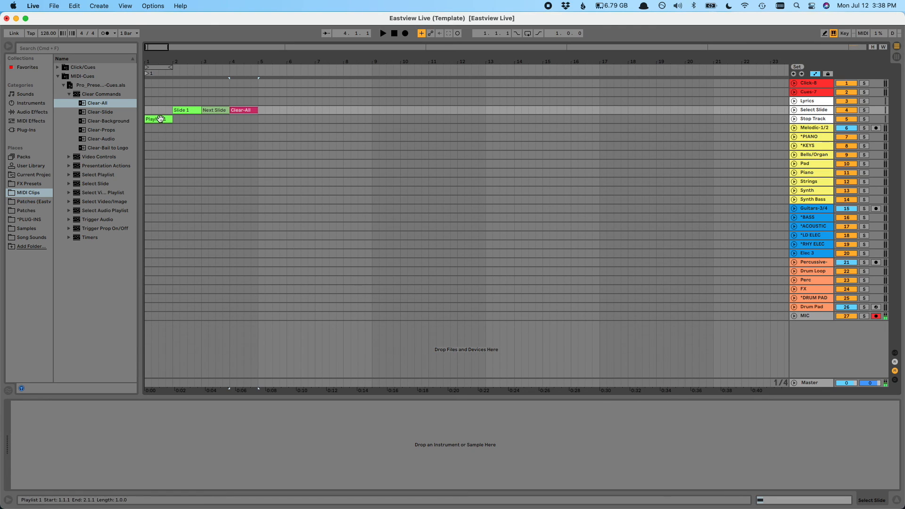
left_click(69, 94)
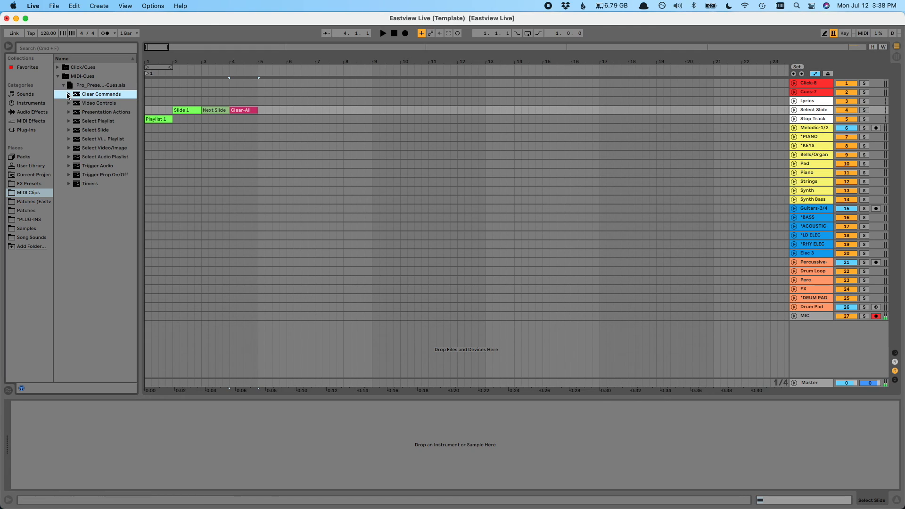
Step: Arrange the slide and clear cues on the Lyrics track, with Playlist 1, 2 and 3 at bars 1 to 3 on the track below
left_click(69, 120)
left_click_drag(98, 139, 188, 101)
left_click(301, 112)
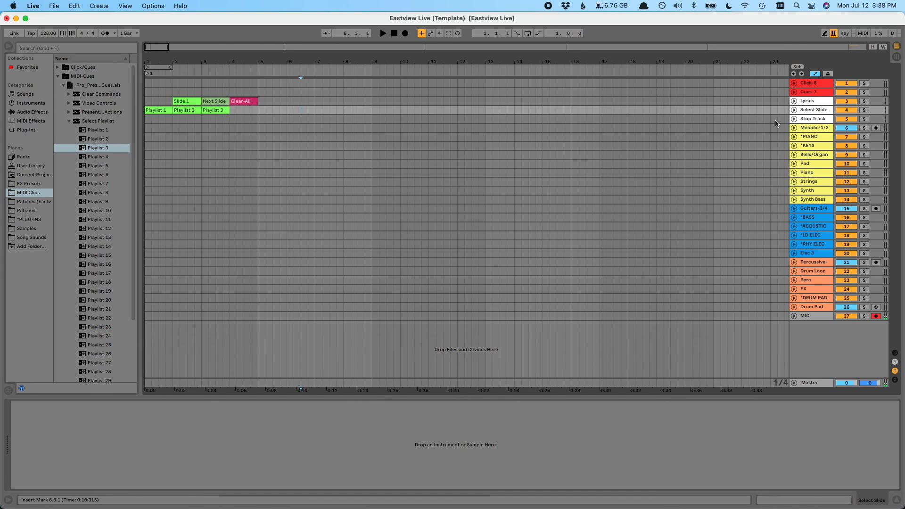
Step: Rename the track below Lyrics as Select Playlist
double_click(815, 111)
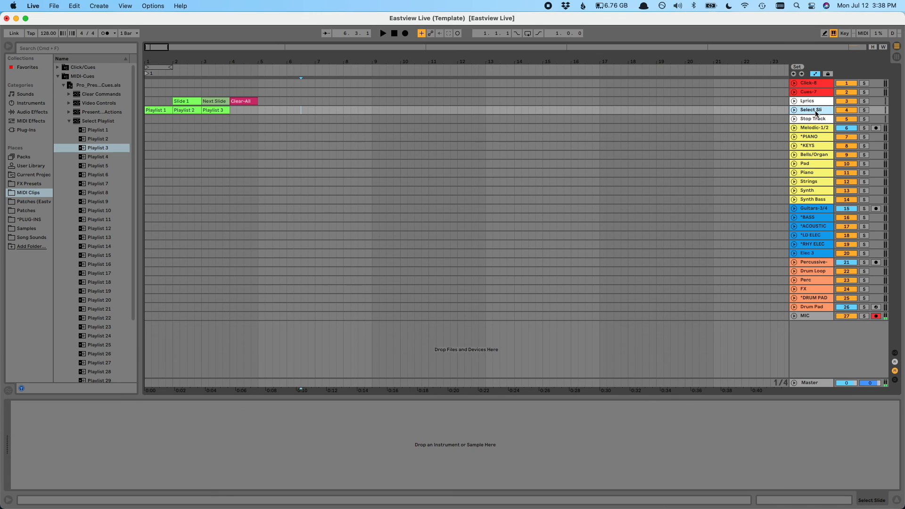
type("Select Playlist")
key("Return")
Step: Step through the playlist and slide cue clips, and examine the MIDI output routing of the Lyrics and Select Playlist tracks
left_click(167, 109)
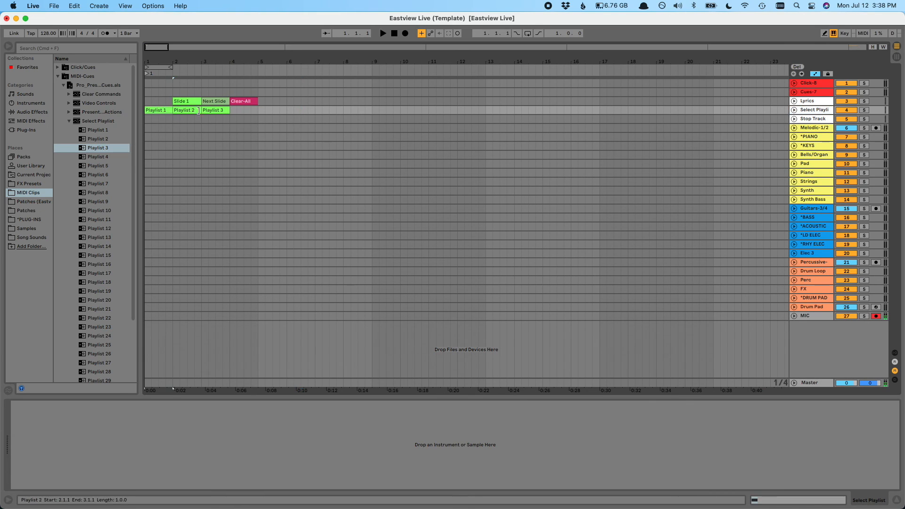
left_click(218, 109, "shift")
left_click(199, 100)
key("Right")
key("Right")
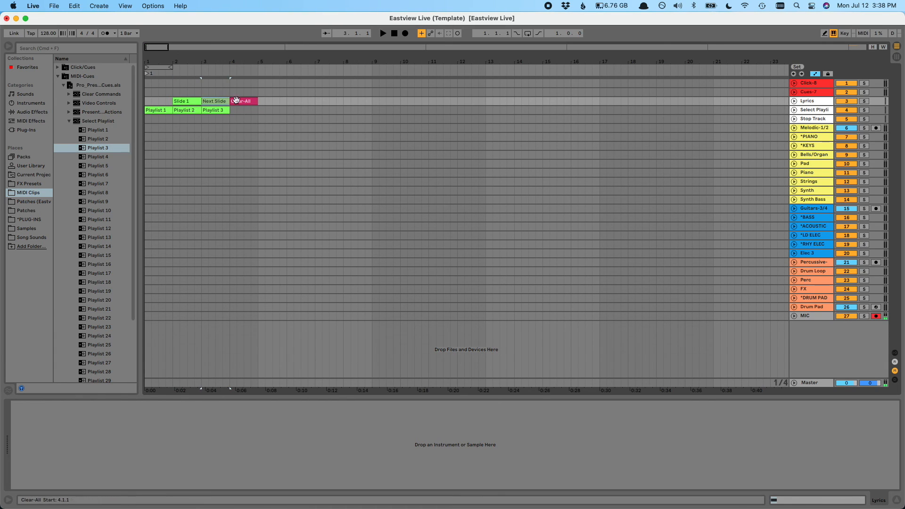
key("Tab")
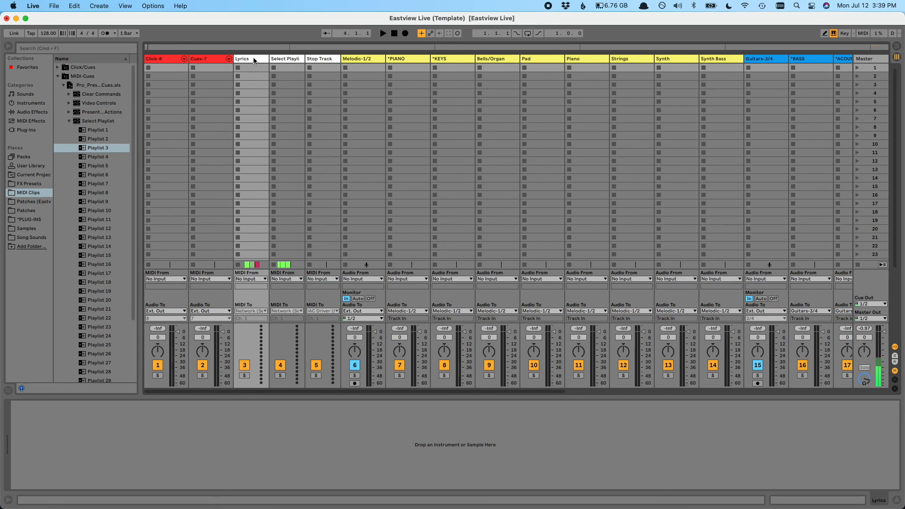
left_click(286, 60, "shift")
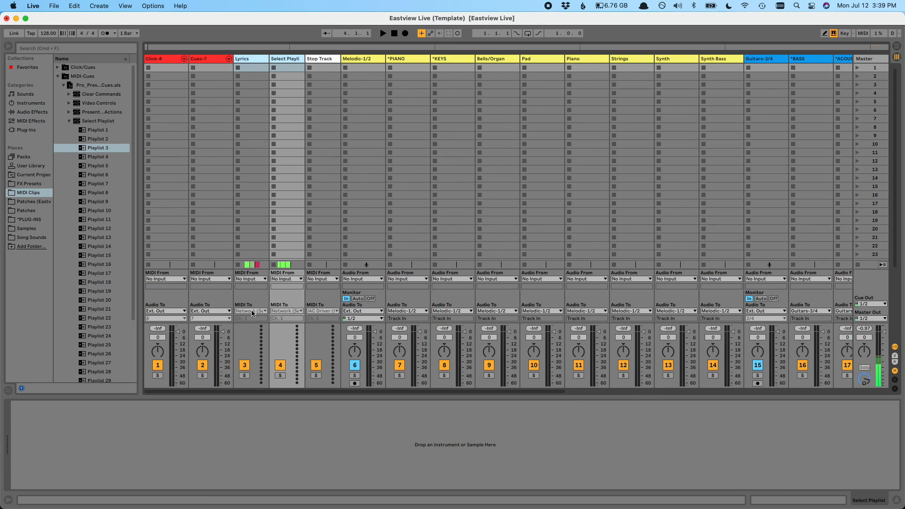
key("Tab")
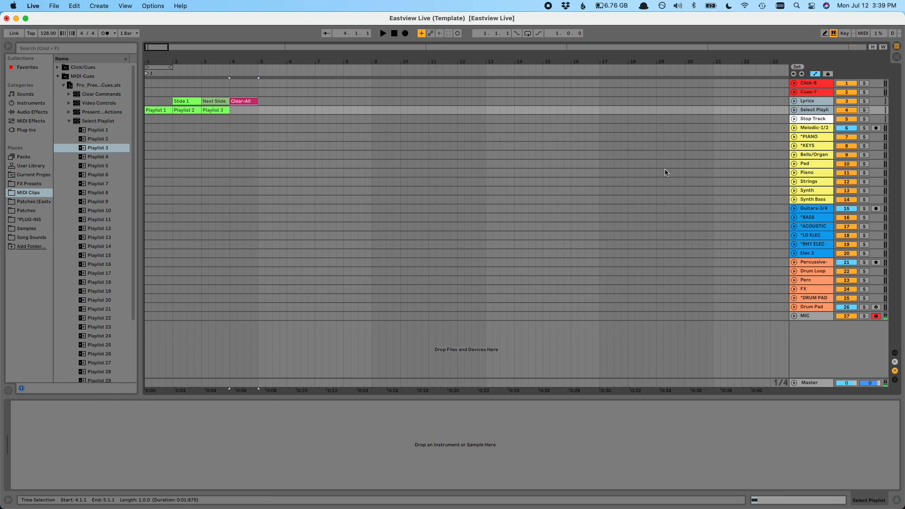
Step: Delete all cue clips from the Lyrics and Select Playlist tracks
left_click(257, 112)
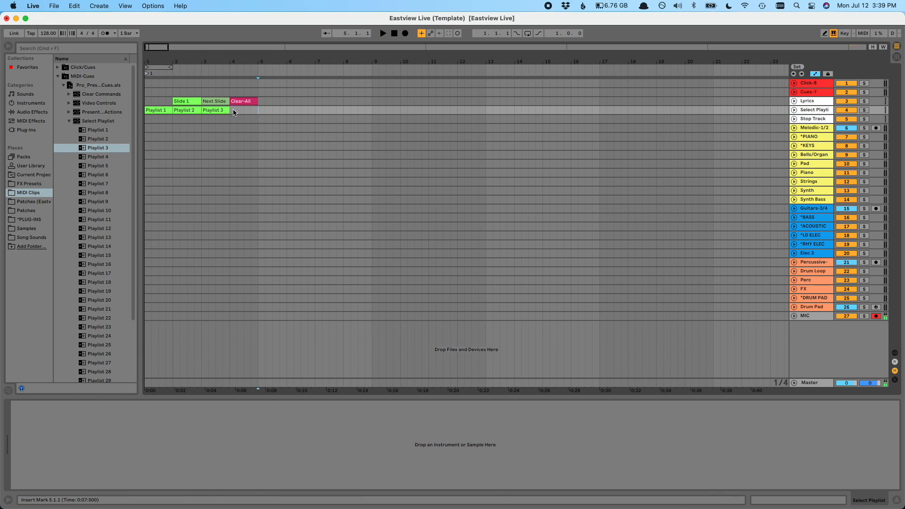
left_click(147, 104, "shift")
key("Delete")
Step: Show the whole arrangement and inspect the note inside the Stop clip at the end of the Stop Track
double_click(150, 47)
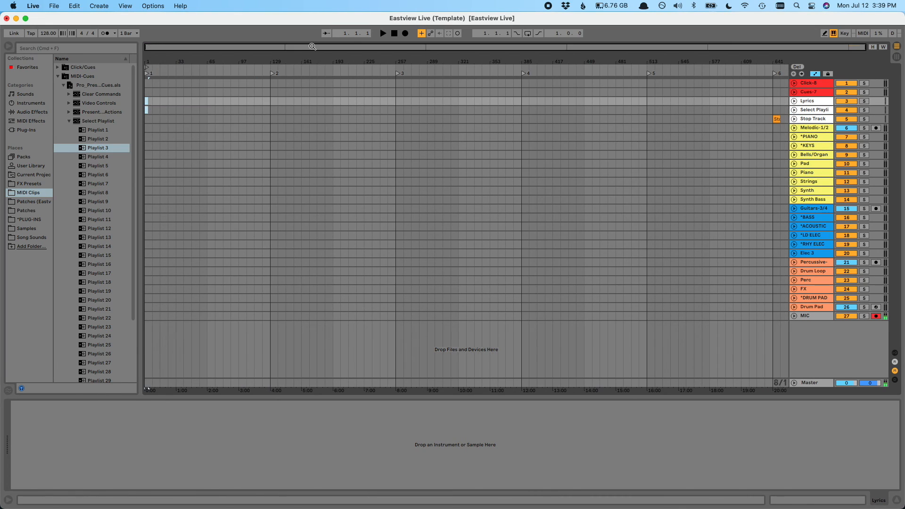
left_click(765, 118)
left_click(811, 119)
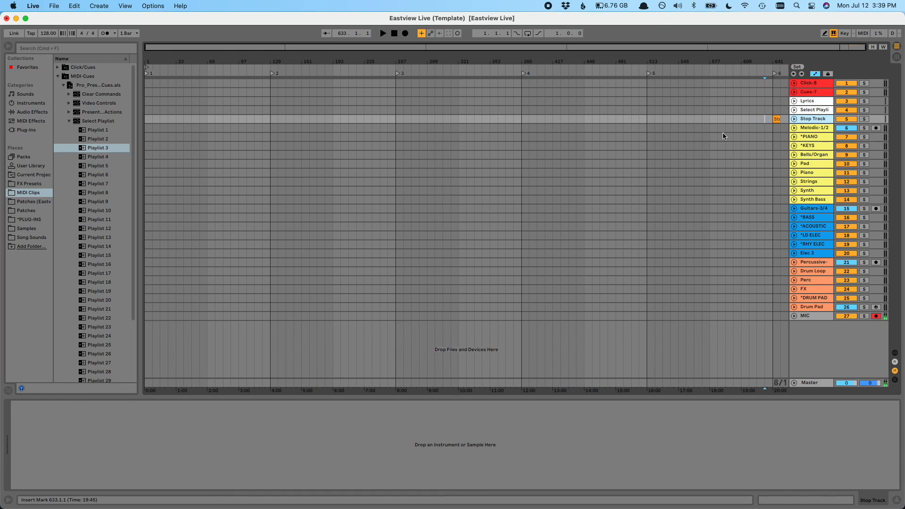
left_click(777, 118)
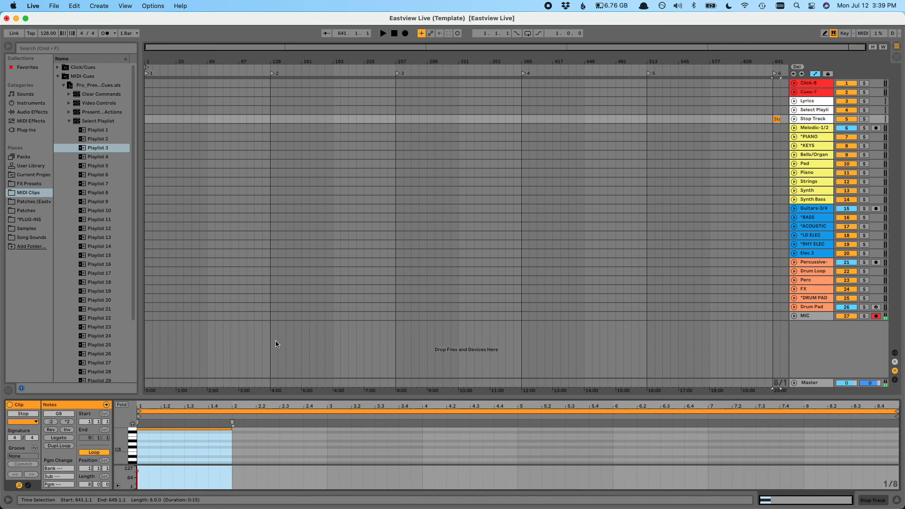
left_click(181, 434)
left_click(182, 428)
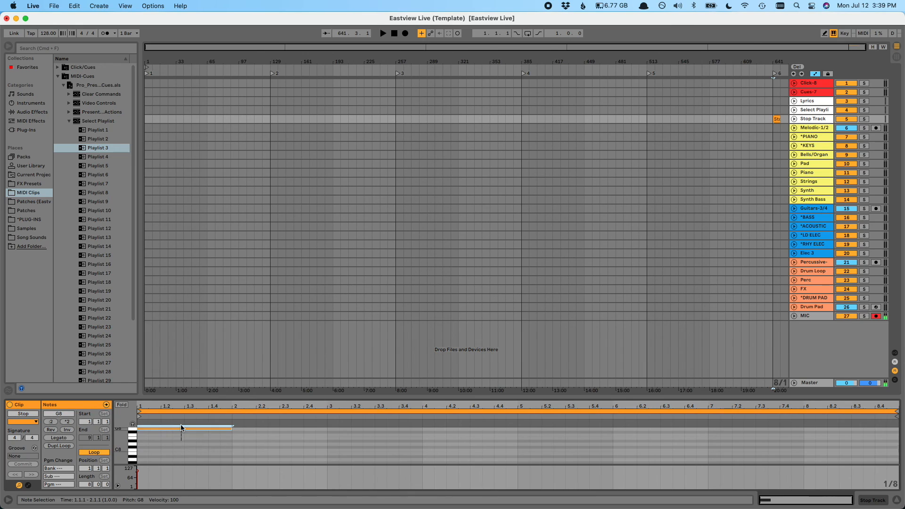
Step: Check the MIDI mapping for the transport's Stop control, and collapse the MIDI-Cues folder
left_click(863, 35)
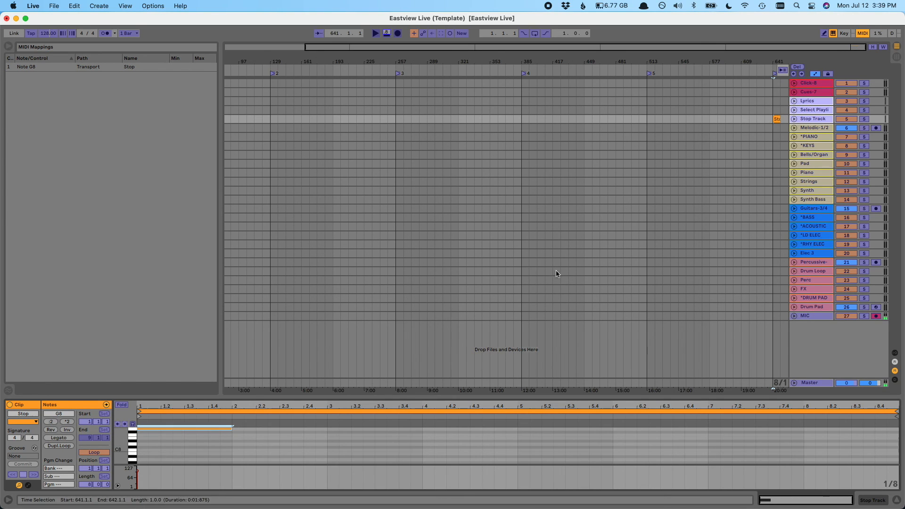
left_click(862, 33)
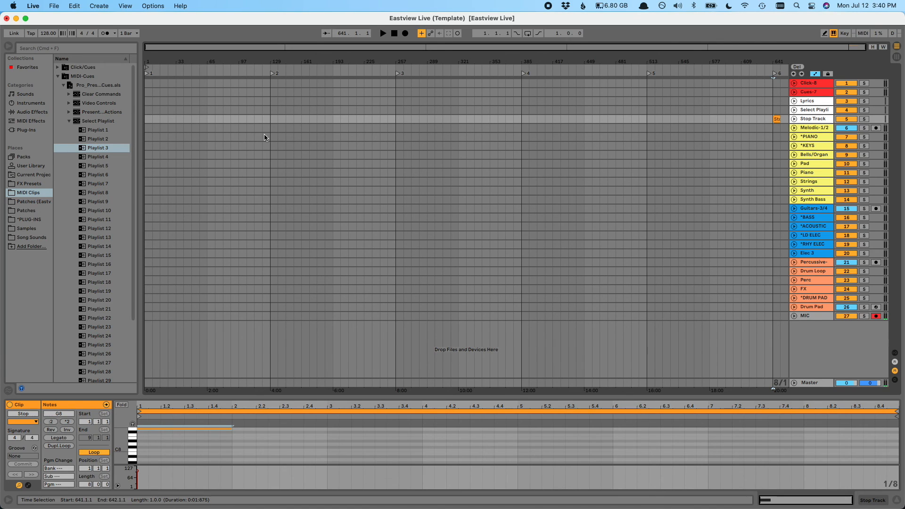
left_click(58, 76)
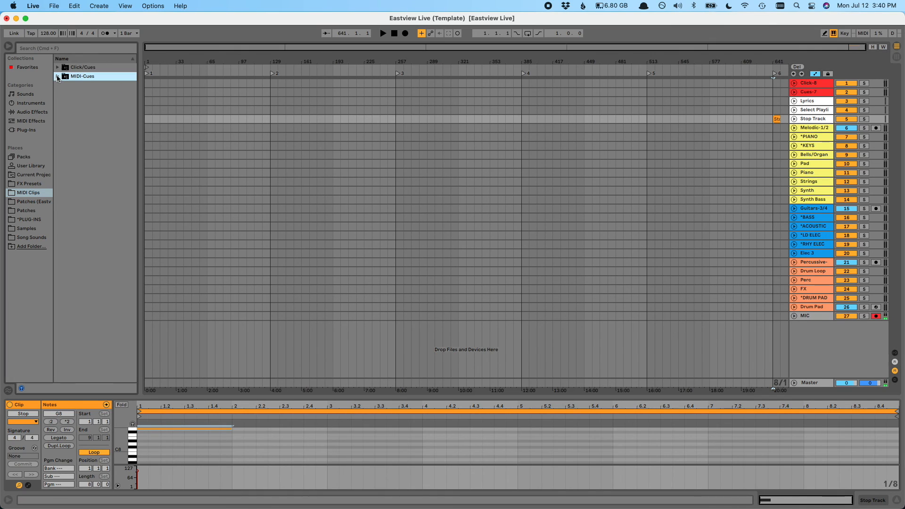
Step: Paste copies of the Stop clip at several earlier points along the Stop Track
left_click(814, 127)
left_click(778, 118)
key("super+c")
left_click(693, 120)
key("super+v")
left_click(568, 122)
key("super+v")
key("super+v")
left_click(465, 121)
key("super+v")
Step: Undo the pasted Stop clip copies, keeping only the original at the end of the Stop Track
key("super+z")
key("super+z")
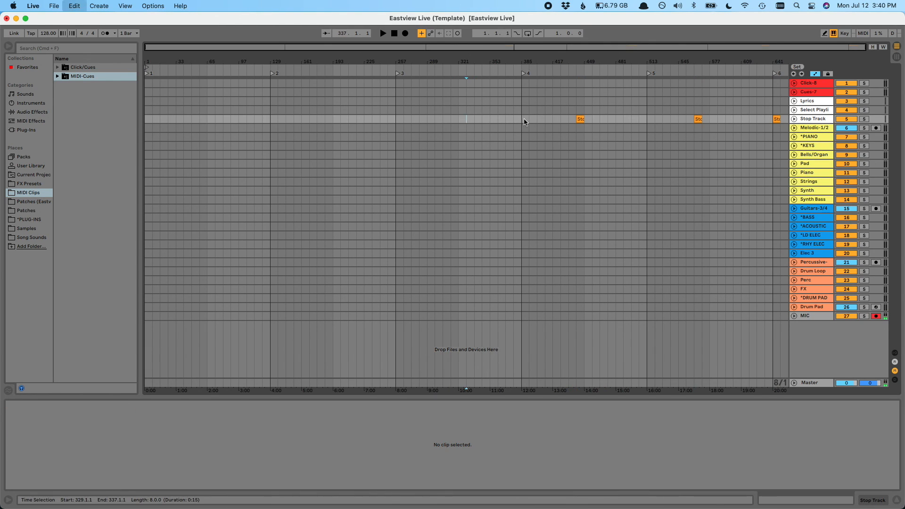
left_click(775, 118)
left_click(750, 117)
Step: Examine the Melodic-1/2, Guitars-3/4 and Percussive bus tracks and the instrument tracks grouped beneath each one
left_click(823, 128)
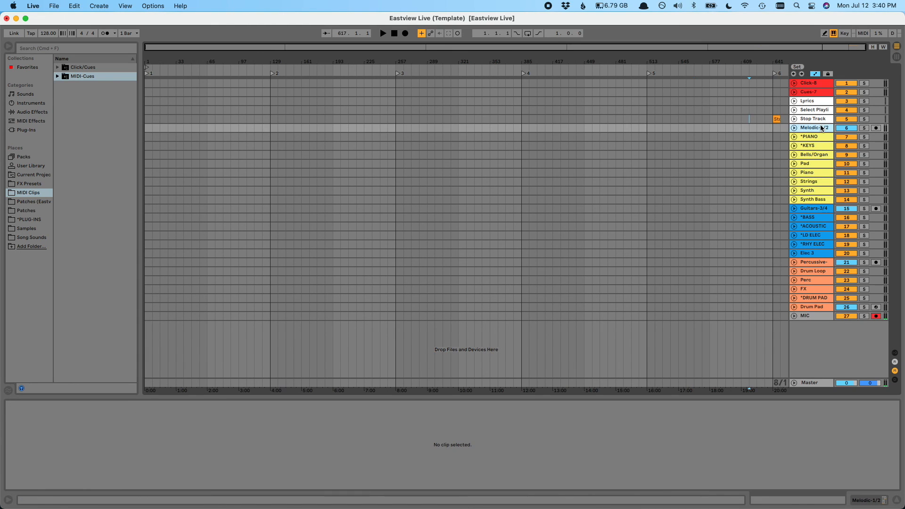
left_click(822, 128)
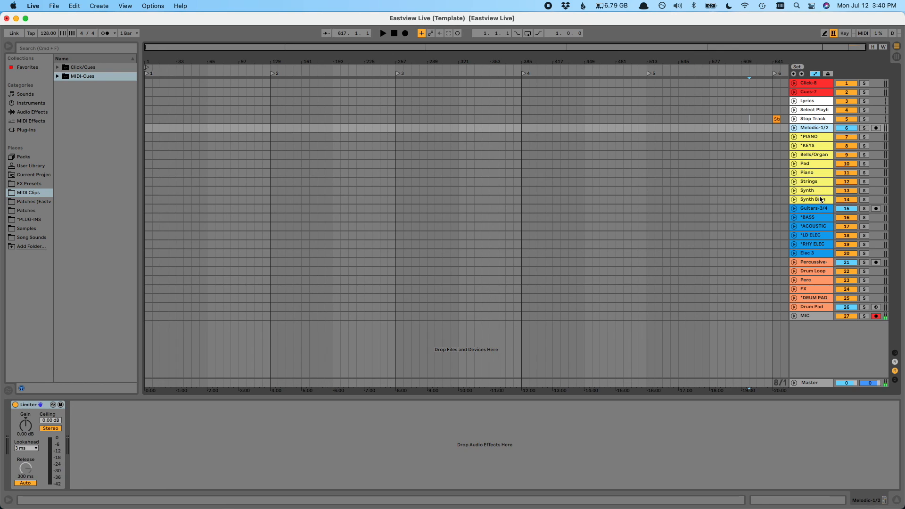
left_click(820, 199)
left_click(819, 128)
left_click(818, 202)
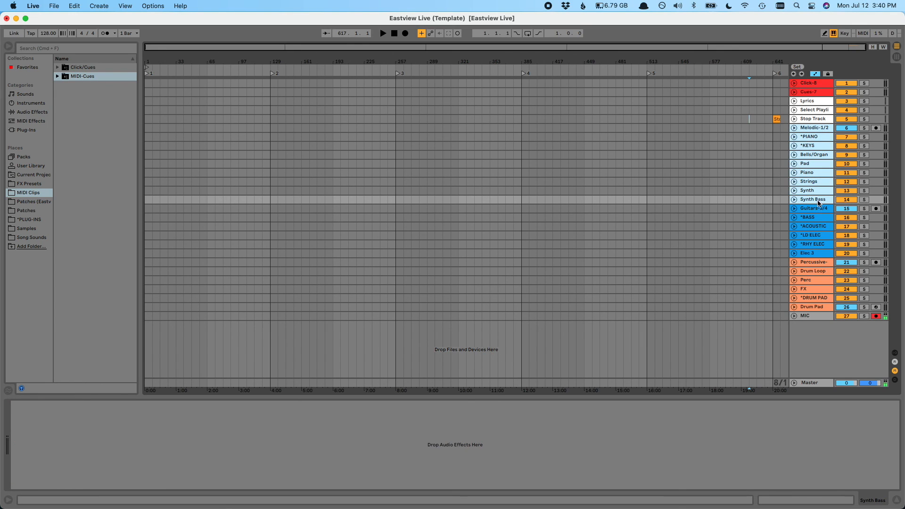
left_click(817, 210)
left_click(815, 253)
left_click(814, 262)
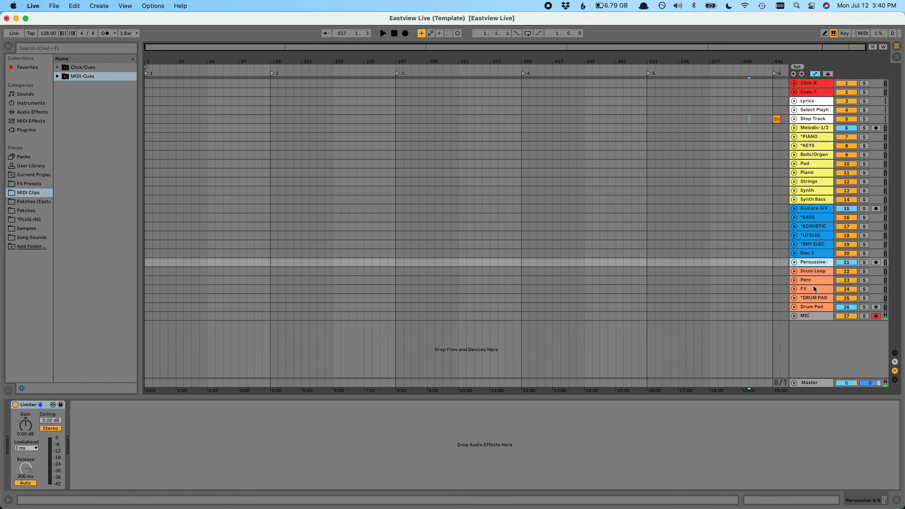
left_click(814, 306)
left_click(817, 128)
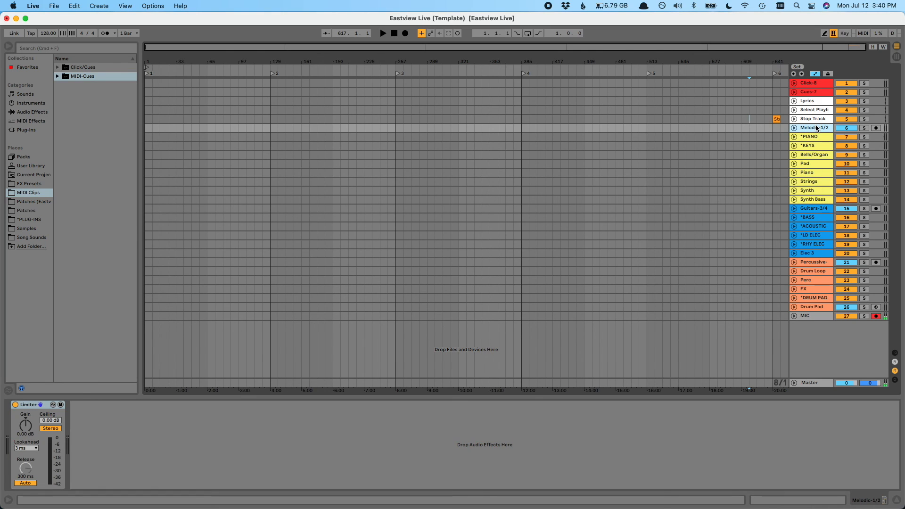
Step: Insert two new audio tracks directly below the Stop Track
left_click(817, 120)
key("super+t")
key("super+t")
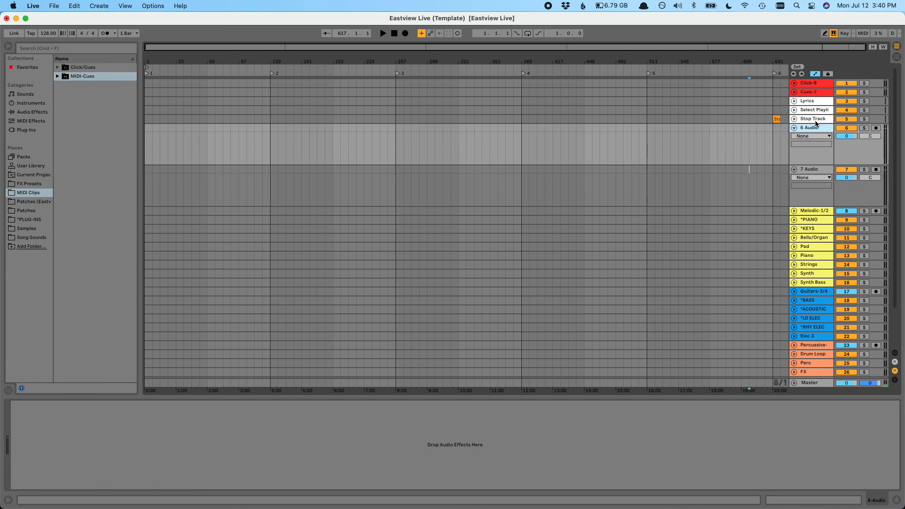
Step: Rename the first new audio track as Melodic-1/2 and color it yellow
key("super+r")
type("Melodic-1/2")
key("Return")
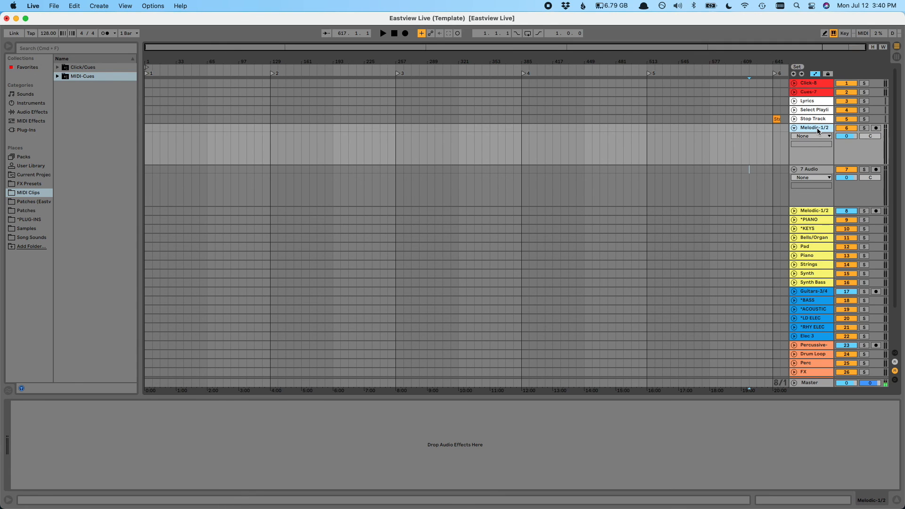
right_click(815, 128)
left_click(729, 242)
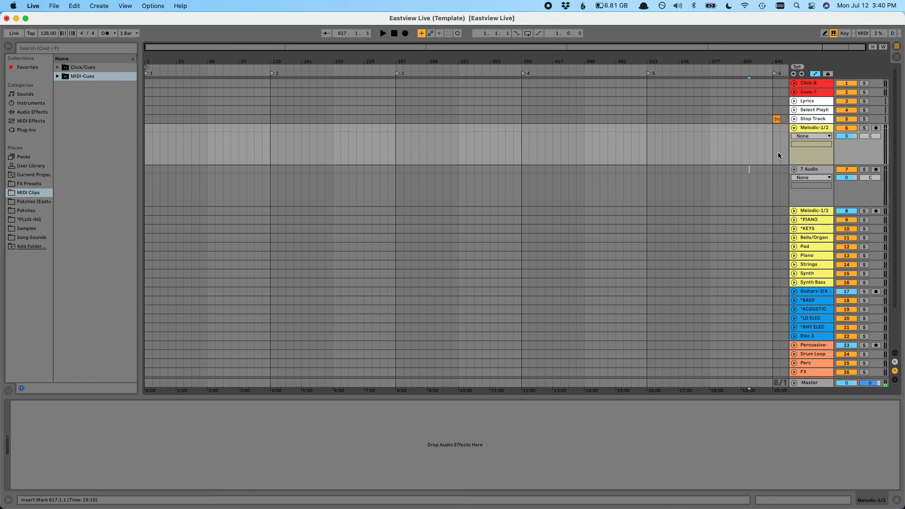
Step: Rename the second new audio track as *PIANO
right_click(813, 167)
key("Escape")
key("super+r")
type("*PIANO")
key("Return")
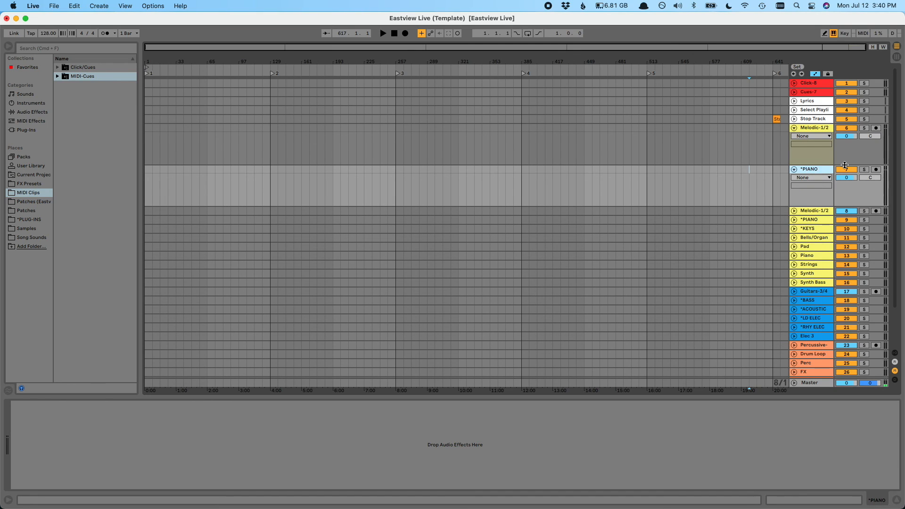
Step: Color the new *PIANO track yellow and insert another audio track below it
right_click(810, 170)
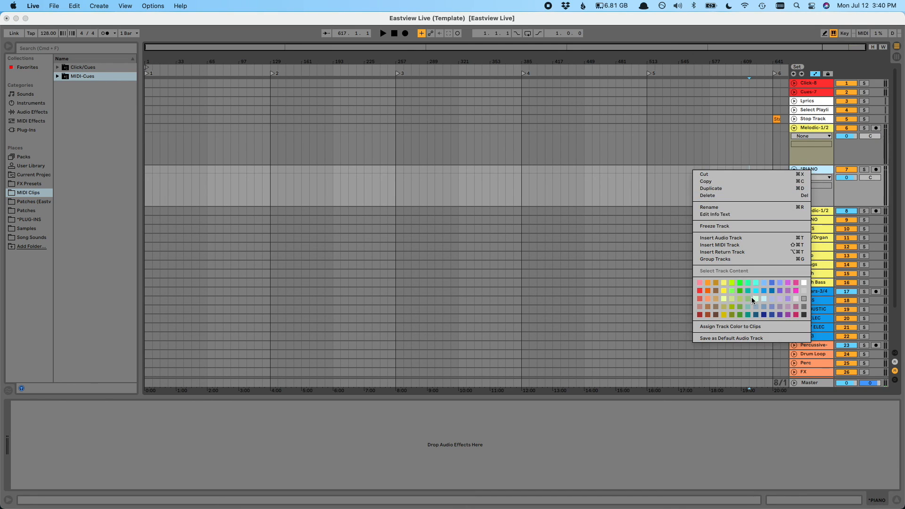
left_click(723, 282)
key("super+t")
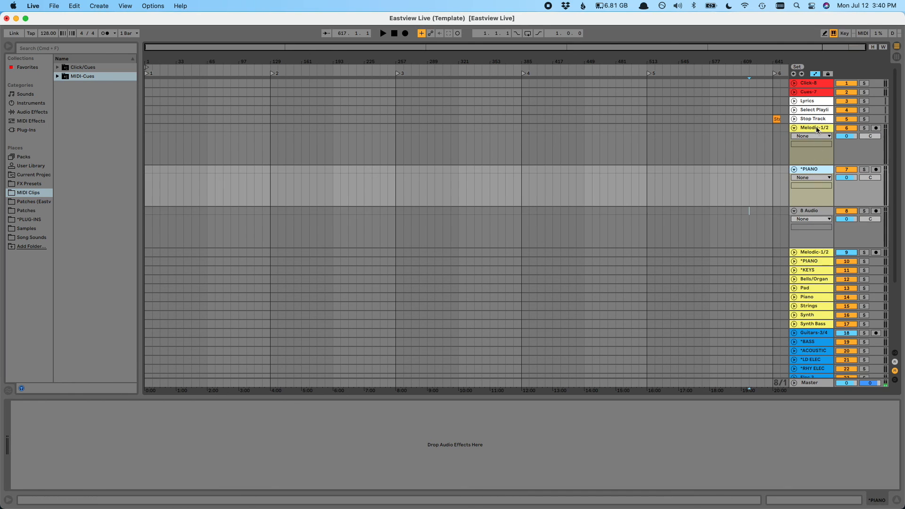
Step: Show the Session View and set the new Melodic-1/2 track's monitoring to In
left_click(817, 131)
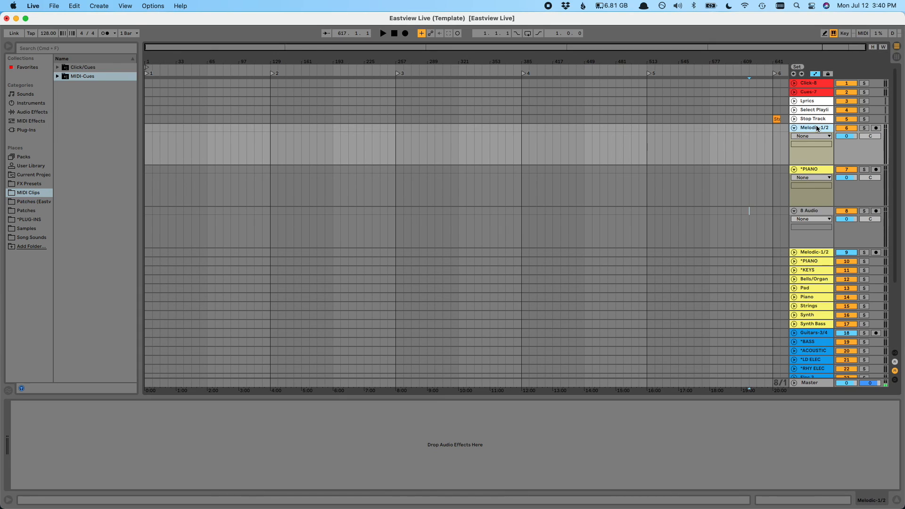
left_click(815, 170)
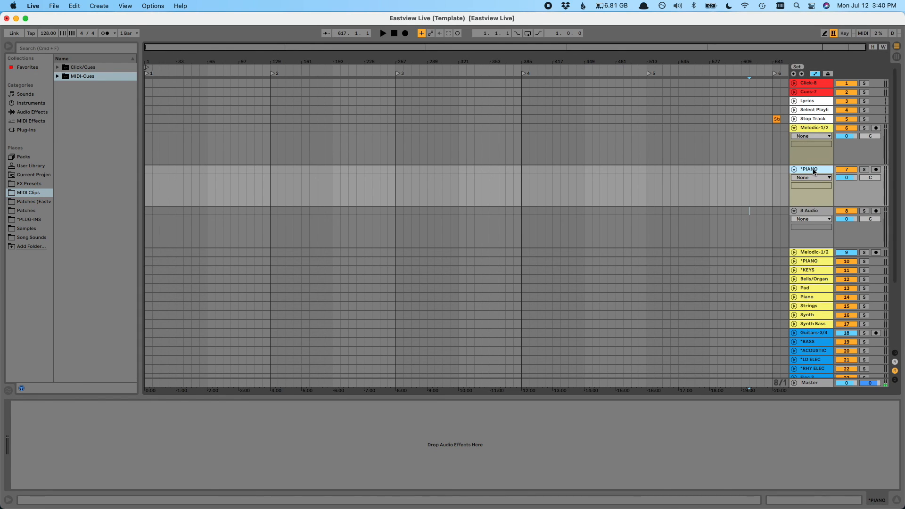
left_click(821, 137)
key("Tab")
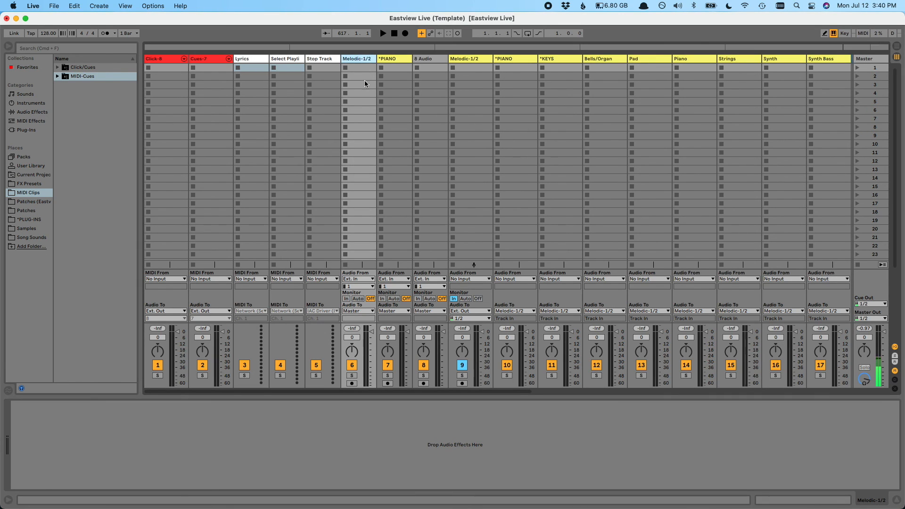
left_click(346, 299)
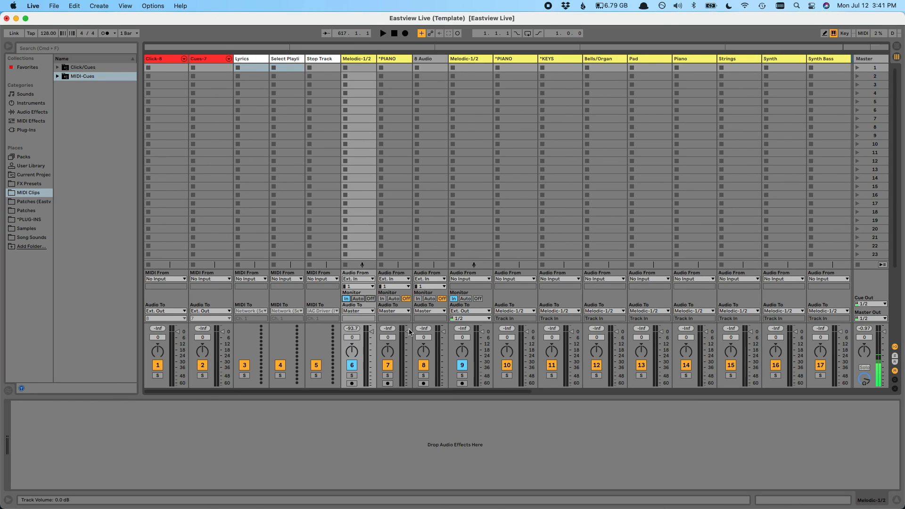
Step: Route the new *PIANO track's audio output to the new Melodic-1/2 track
left_click(404, 61)
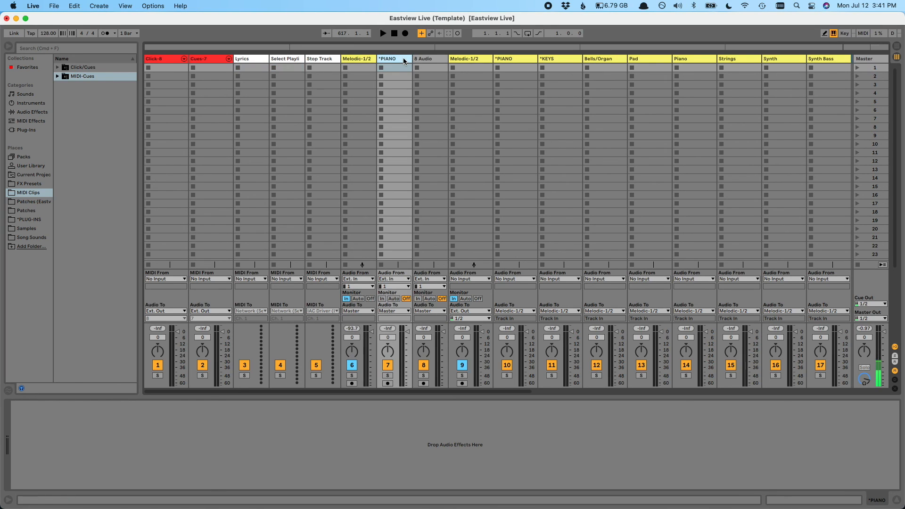
left_click(393, 310)
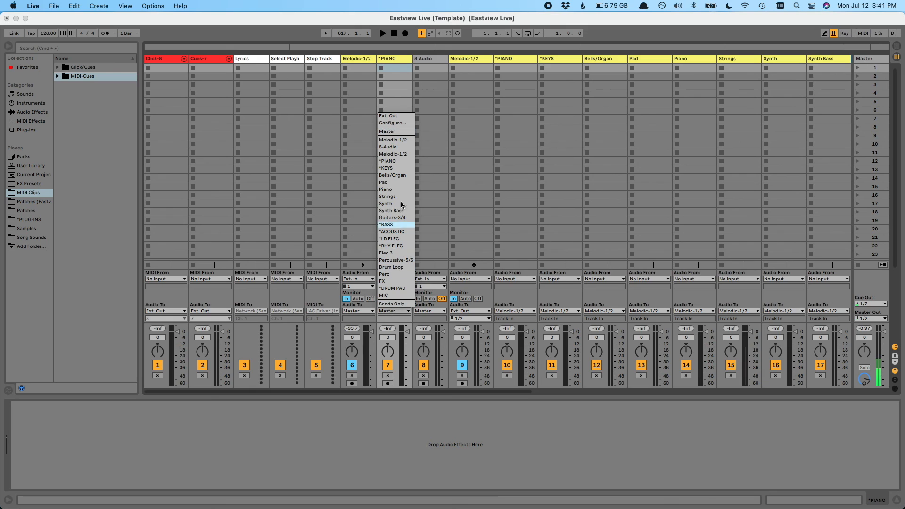
left_click(404, 140)
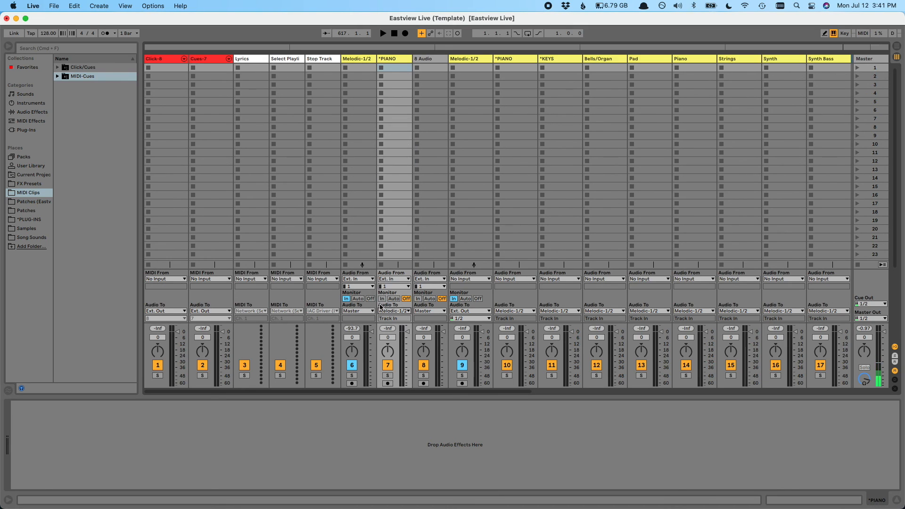
Step: Route the new Melodic-1/2 track's audio output to Ext. Out on channels 1/2
left_click(364, 311)
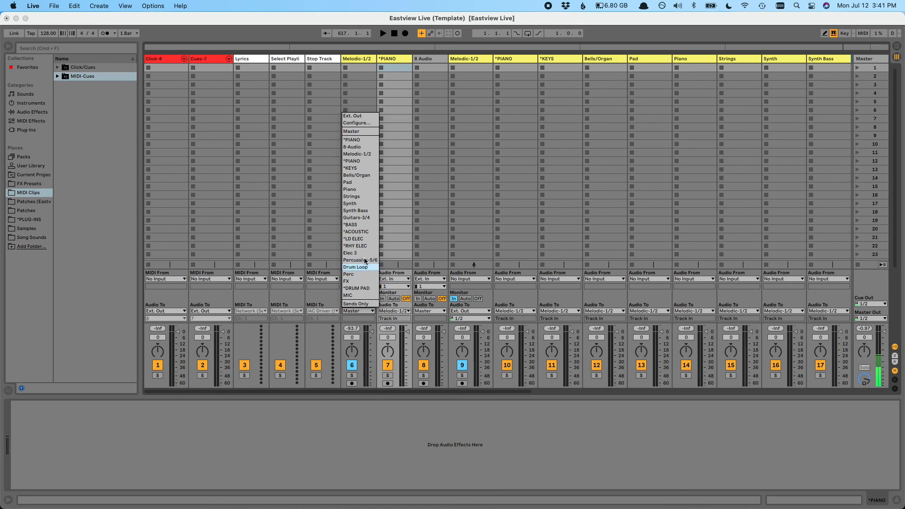
left_click(361, 117)
left_click(358, 318)
left_click(359, 323)
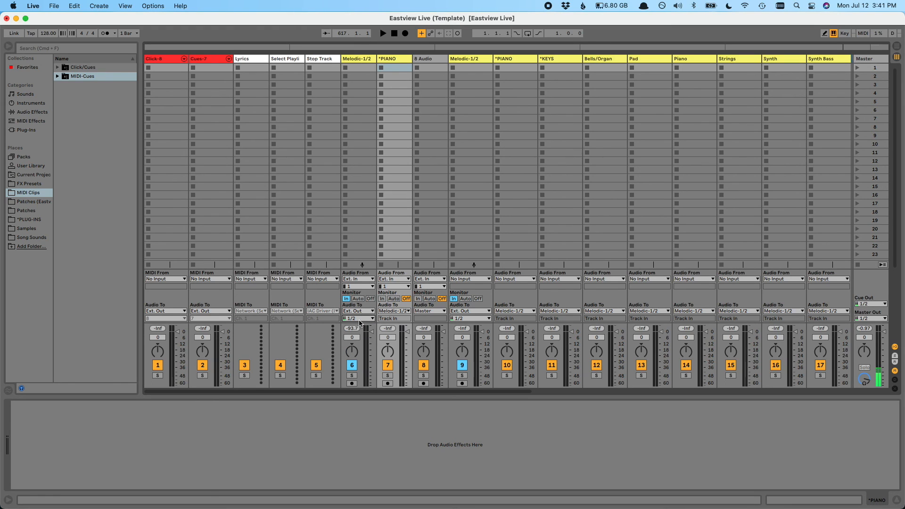
Step: Compare the new bus with the original Melodic-1/2 bus and inspect the routing of its tracks from *PIANO to Synth Bass
left_click(371, 58)
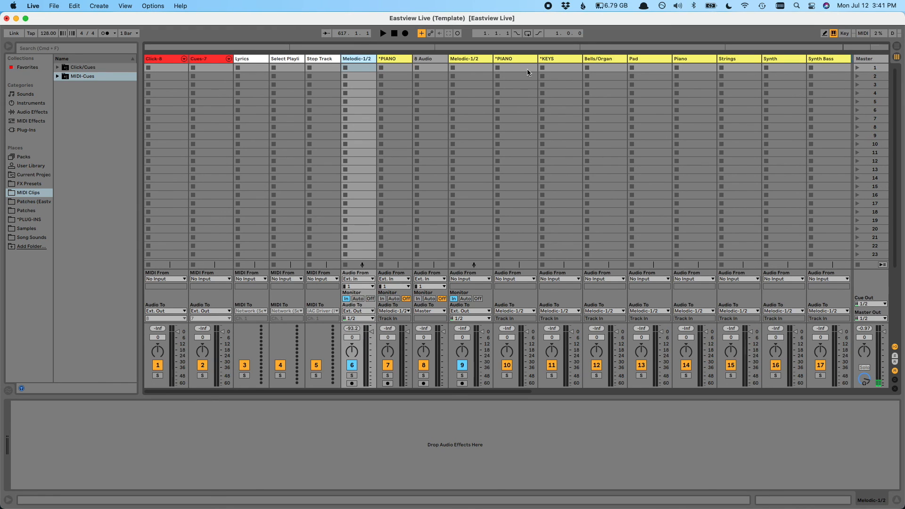
left_click(486, 58)
scroll(484, 62, "right", 5)
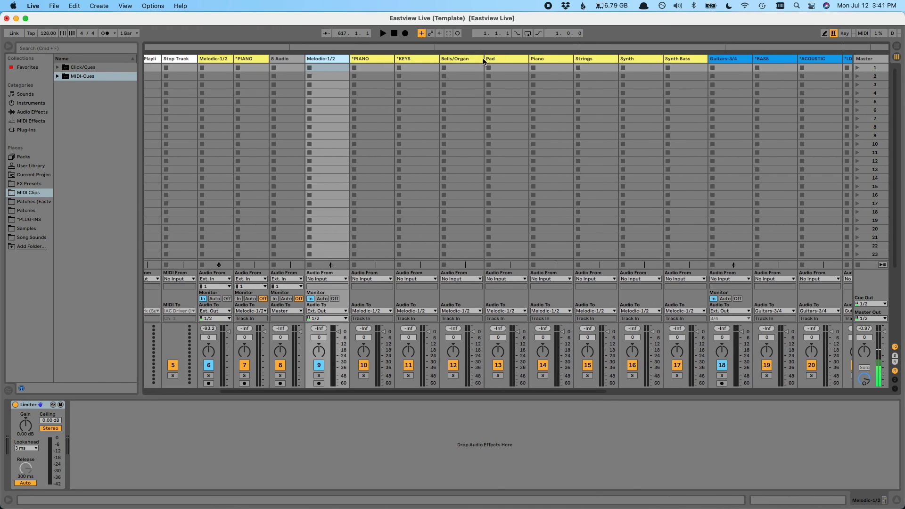
left_click(671, 61)
left_click(364, 59, "shift")
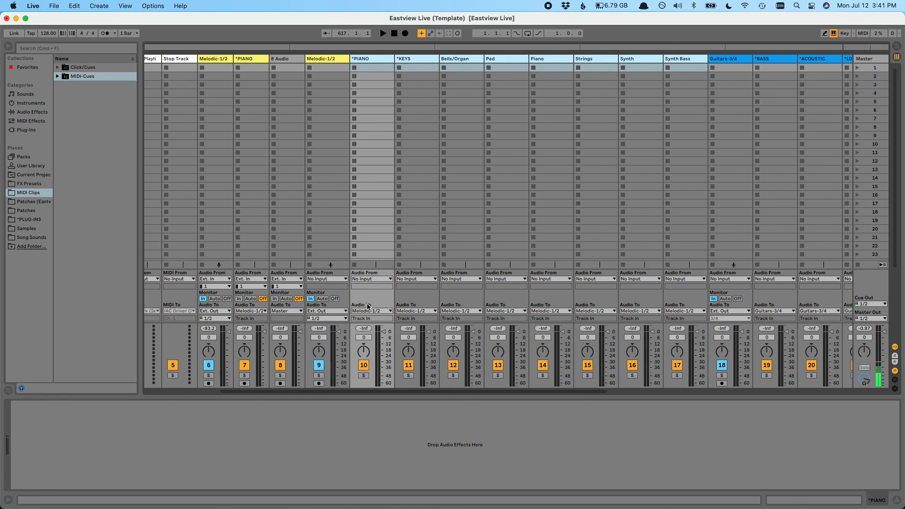
left_click(327, 60)
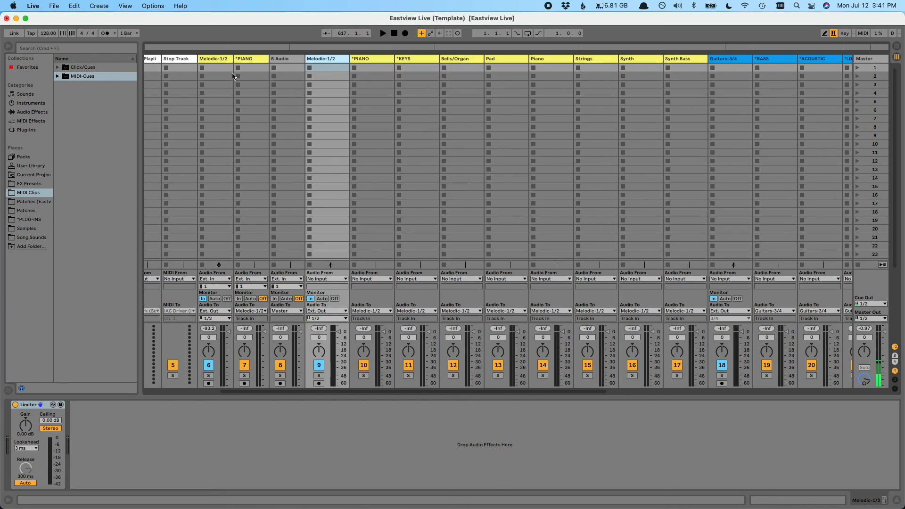
Step: Delete the three demonstration tracks: the new Melodic-1/2, the new *PIANO and the unnamed audio track
left_click(220, 60)
left_click(280, 60, "shift")
key("Delete")
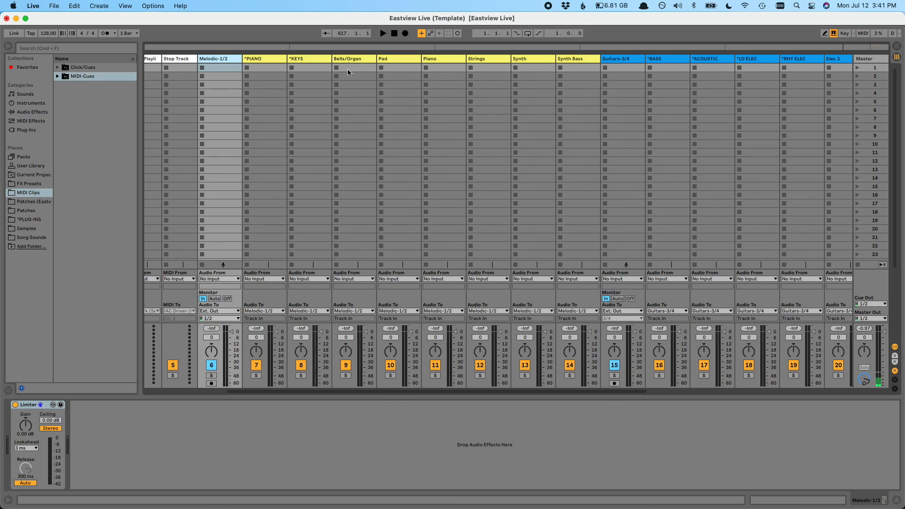
Step: Examine the routing of the Guitars-3/4 bus tracks and the percussive tracks from Drum Loop to *DRUM PAD
left_click(633, 60)
left_click(634, 62)
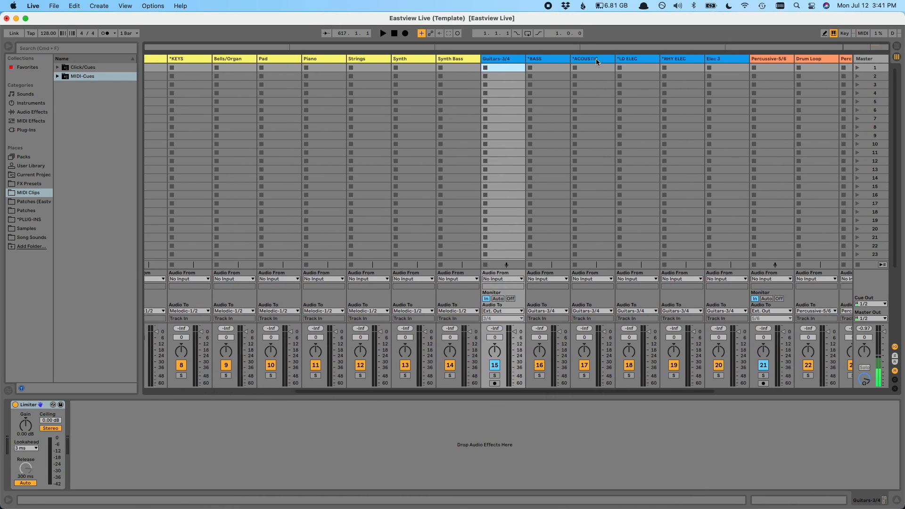
left_click(725, 61)
left_click(521, 60)
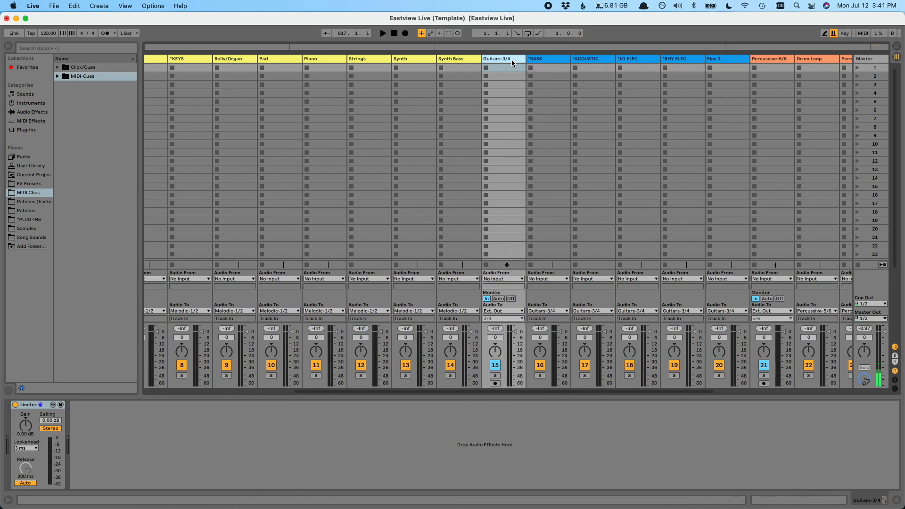
left_click(540, 61)
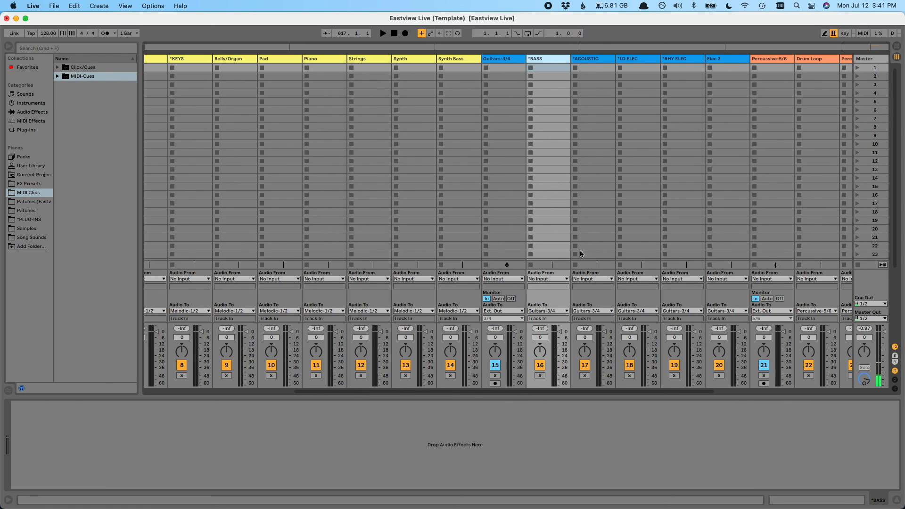
scroll(608, 243, "right", 5)
left_click(567, 59)
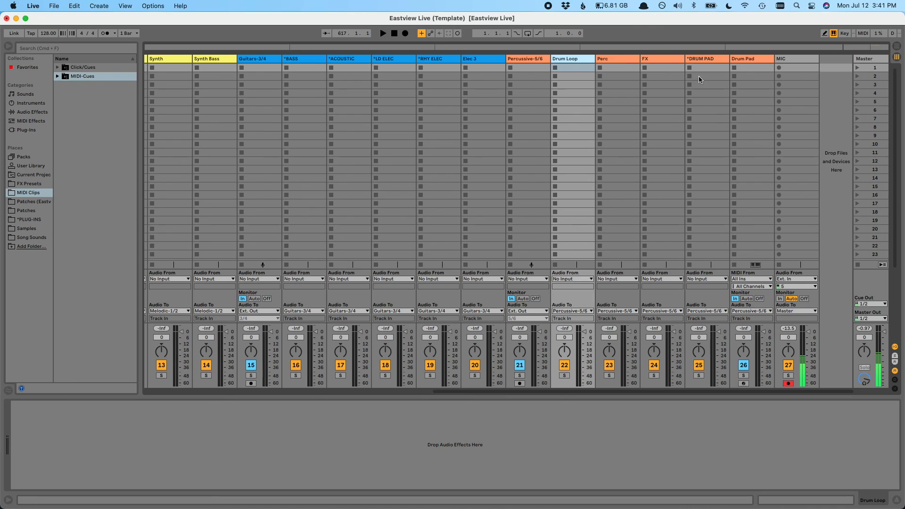
left_click(712, 59, "shift")
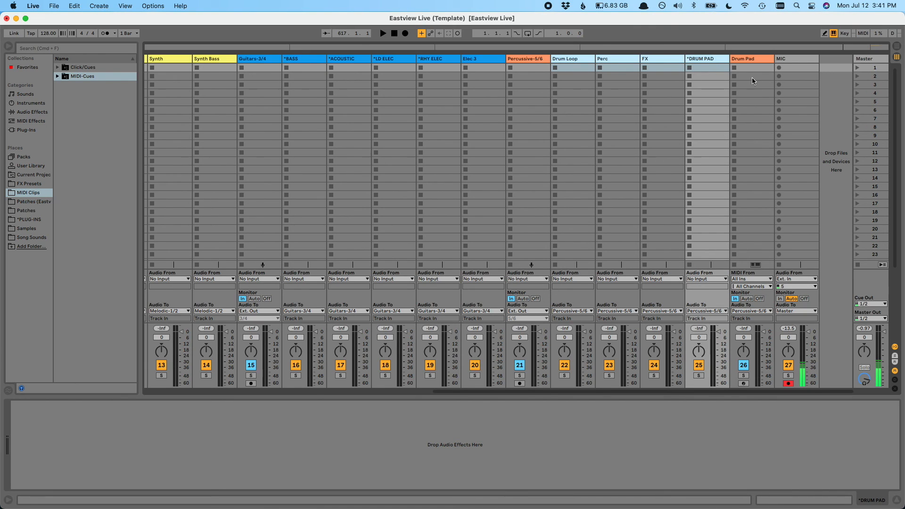
Step: Select the Drum Pad track, switch to Finder and browse the Drum Pad sample folders, including Do It Again Aux
left_click(754, 59)
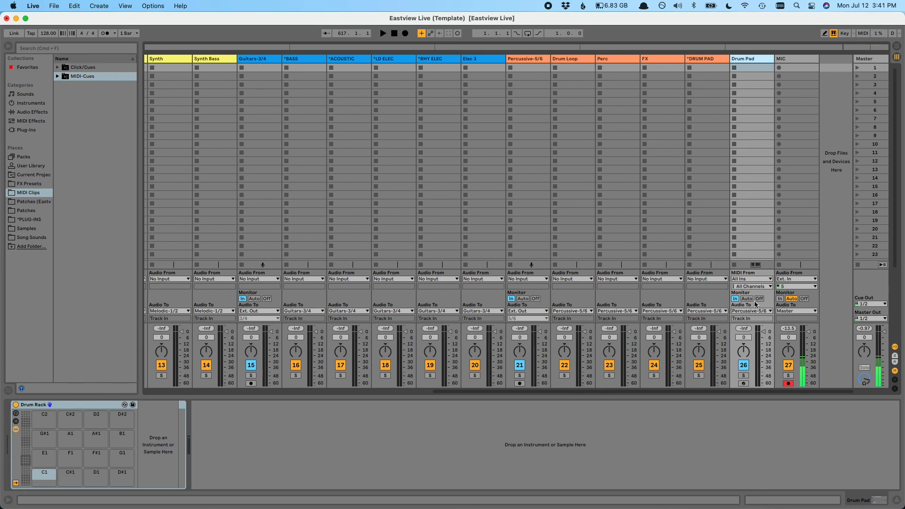
left_click(568, 505)
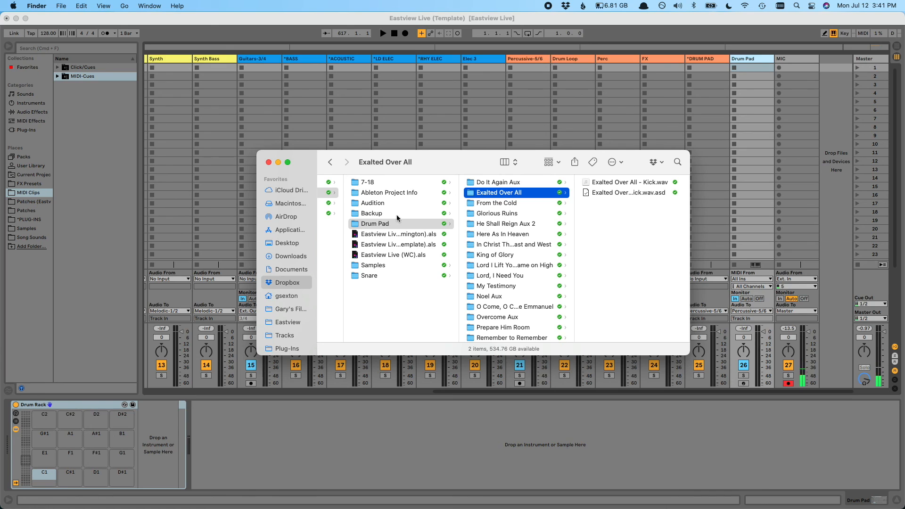
scroll(387, 215, "left", 5)
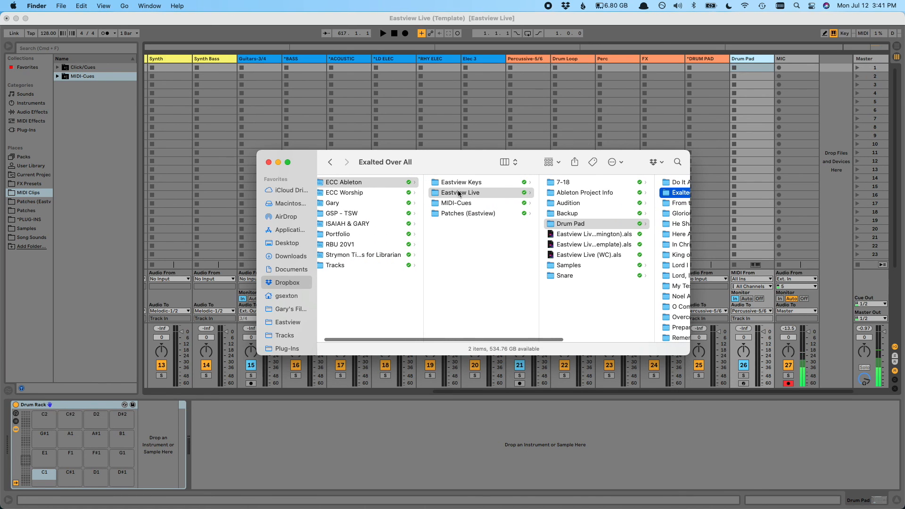
scroll(458, 193, "right", 5)
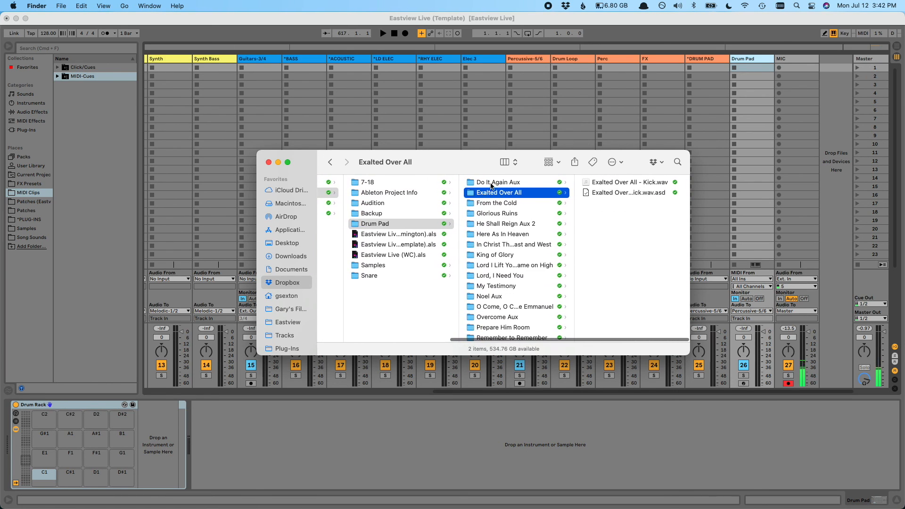
left_click(491, 182)
scroll(504, 250, "down", 5)
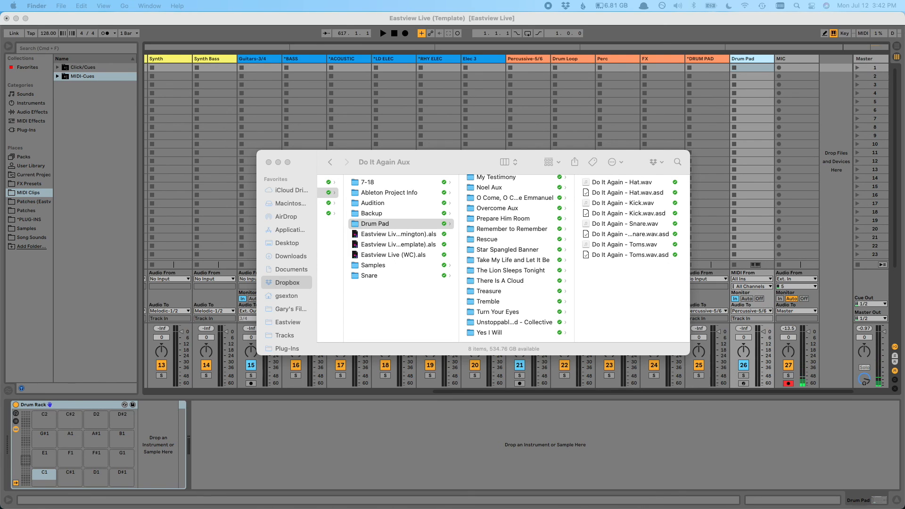
Step: Switch to Simplenote and review the Drum Pad section of the Eastview note for each pad's note assignment
left_click_drag(264, 508, 175, 244)
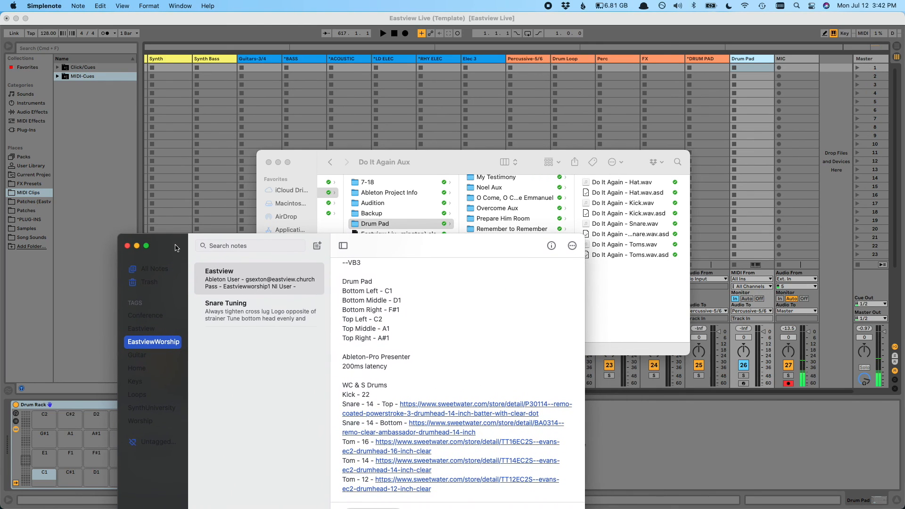
left_click(336, 281)
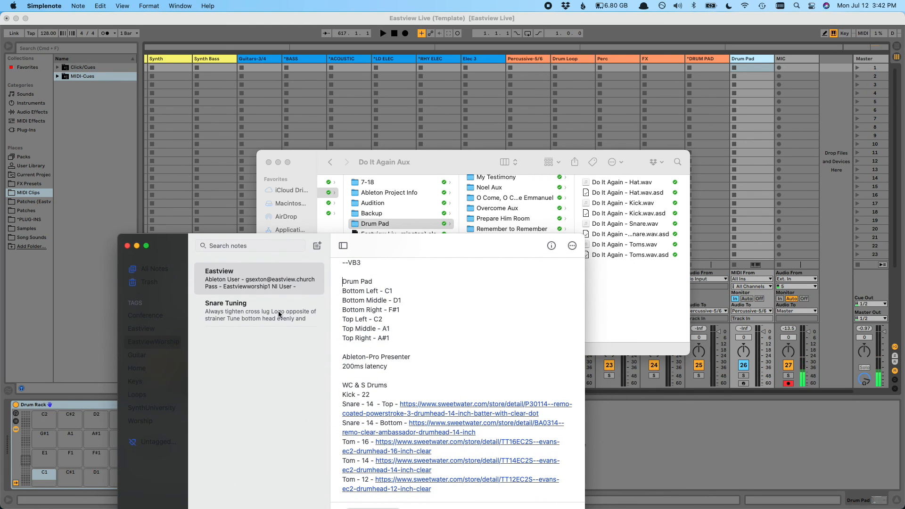
left_click_drag(340, 291, 417, 336)
left_click(418, 336)
left_click_drag(393, 290, 335, 289)
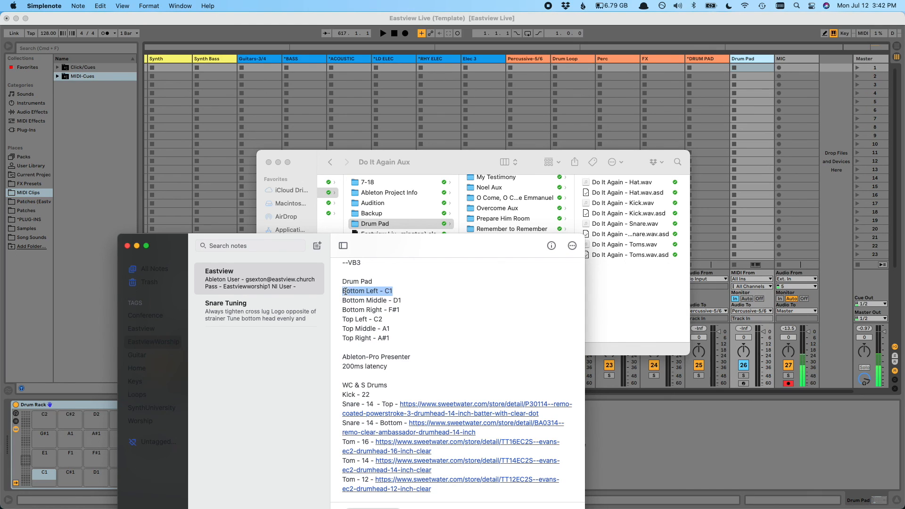
left_click(343, 290)
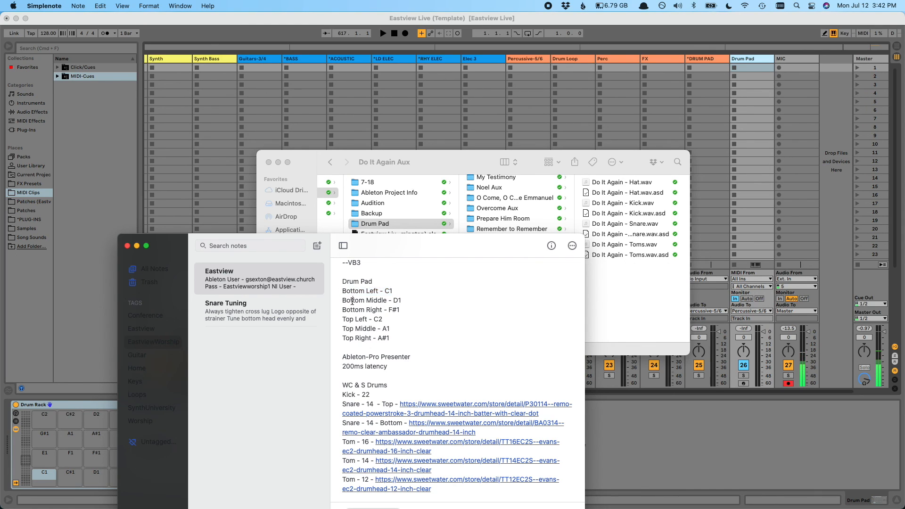
left_click(352, 311)
double_click(386, 291)
Step: Switch to Finder and open the In Christ There is No East and West folder inside Drum Pad
left_click(638, 285)
scroll(518, 268, "up", 5)
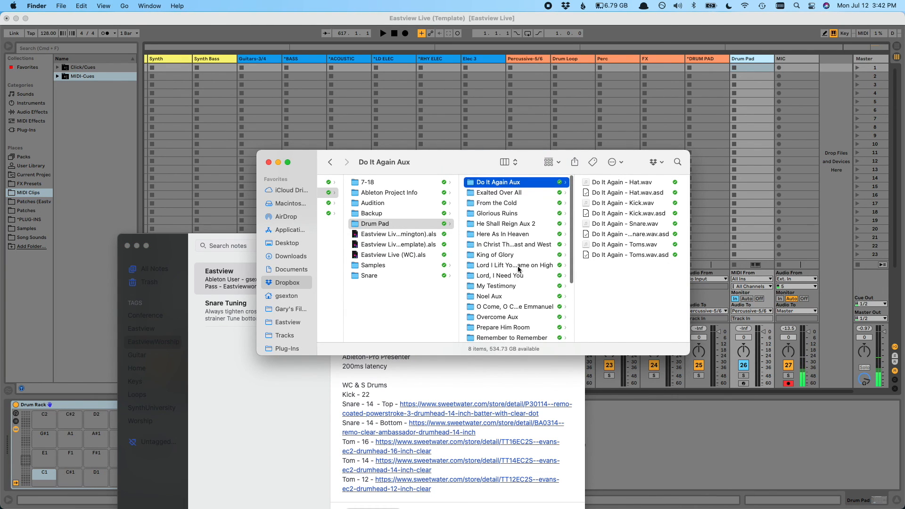
left_click(495, 235)
left_click(493, 245)
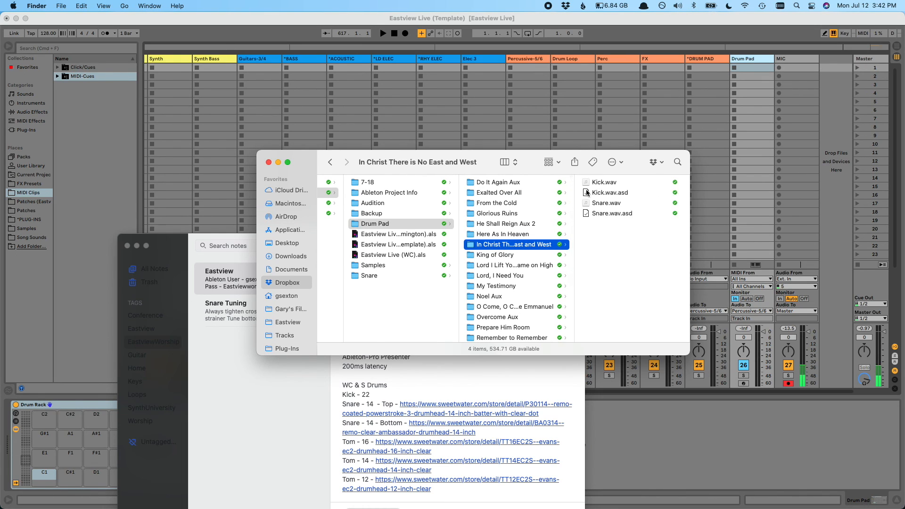
Step: Recheck the bottom-left pad's note in Simplenote, and load Snare.wav from Finder onto the Drum Rack's C1 pad
left_click_drag(182, 248, 199, 256)
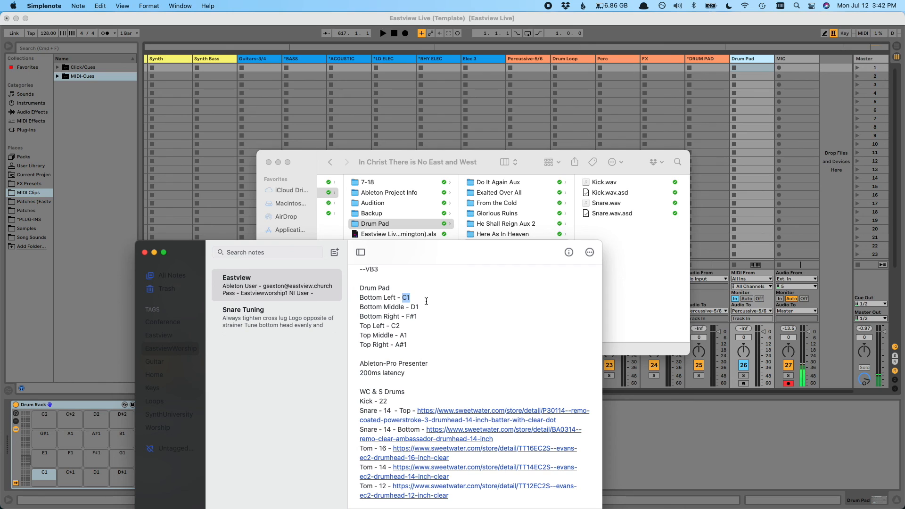
left_click(628, 261)
left_click_drag(604, 203, 43, 474)
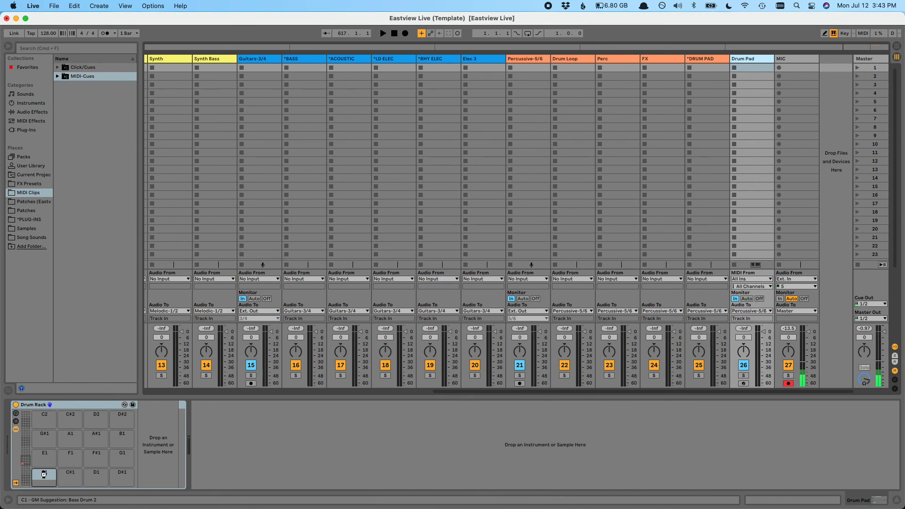
key("ctrl+Up")
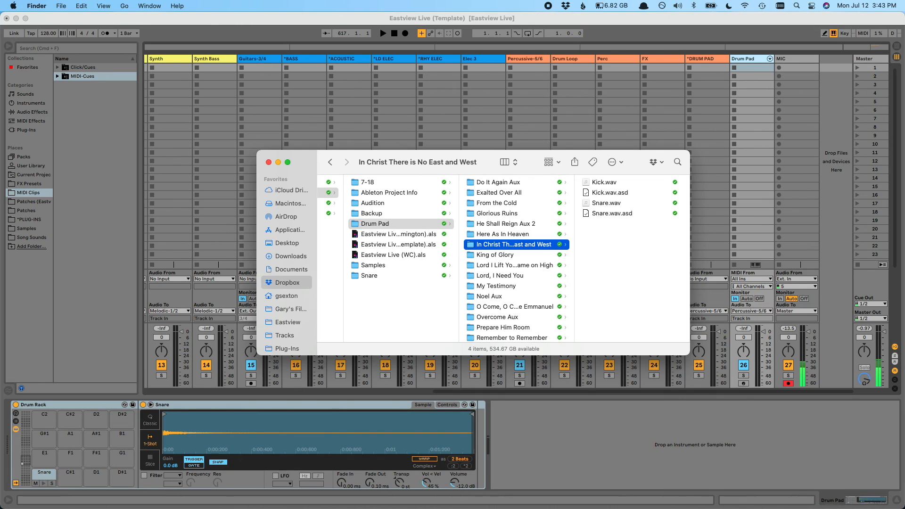
Step: Recheck the bottom-right pad's note in Simplenote, and load Kick.wav from Finder onto the Drum Rack's F#1 pad in Live
key("super+Tab")
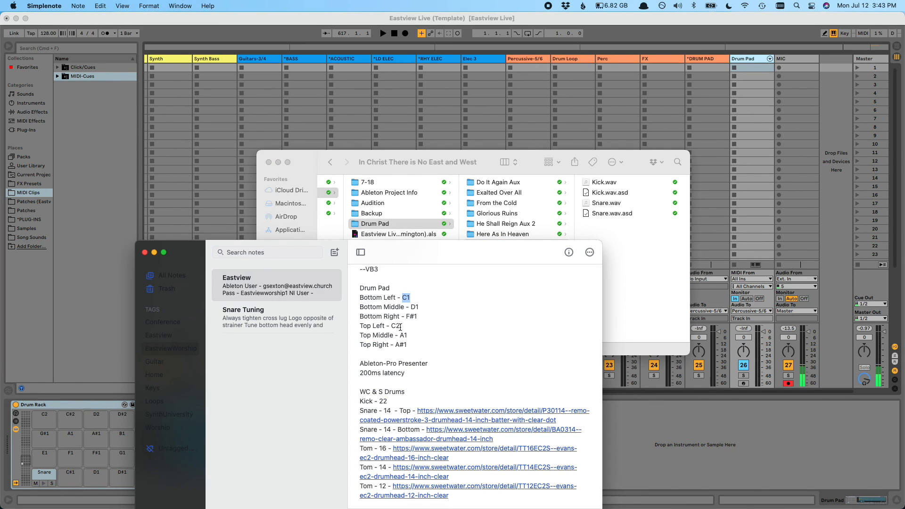
key("super+Tab")
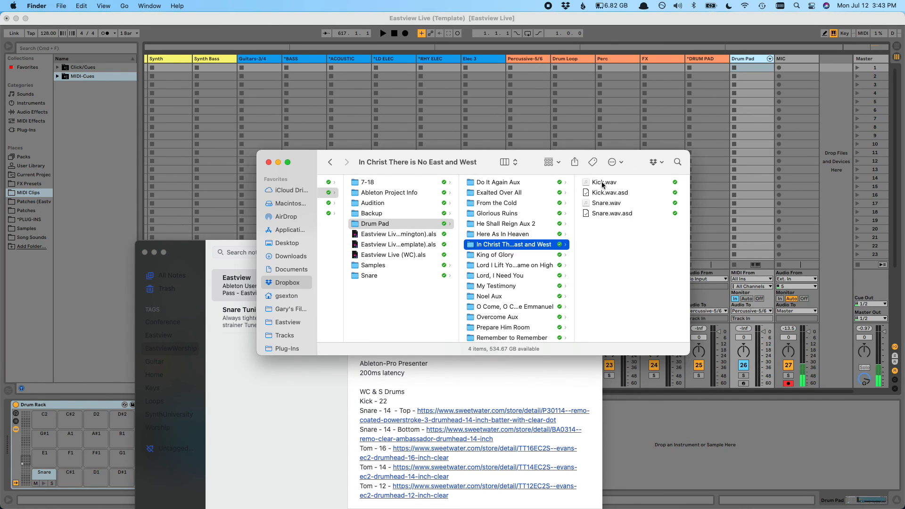
left_click_drag(95, 454, 95, 453)
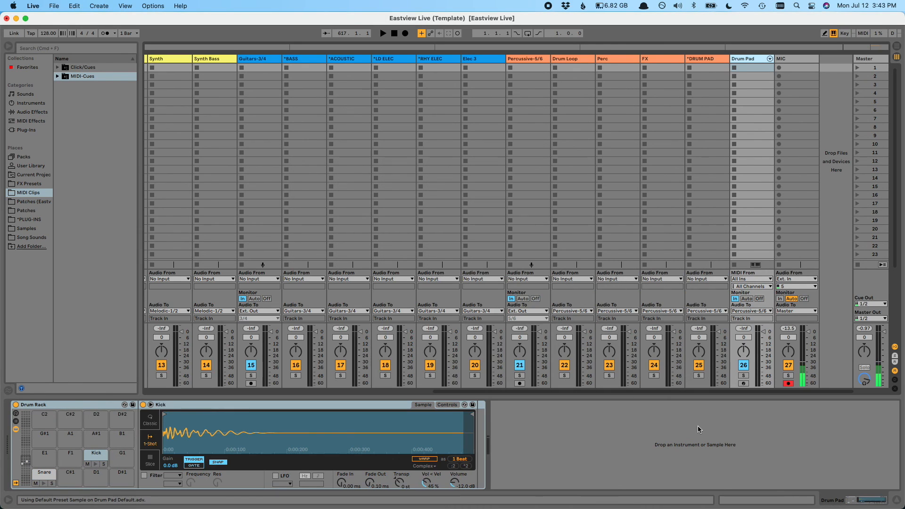
Step: Set the Kick pad's velocity-to-volume amount to 0% and its volume to 0 dB, and switch its Simpler to Classic mode
left_click(96, 457)
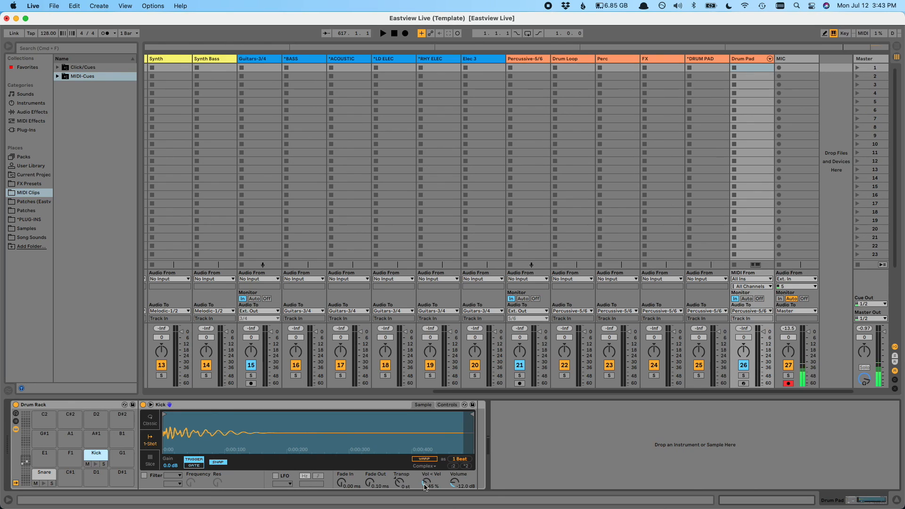
left_click_drag(424, 484, 424, 507)
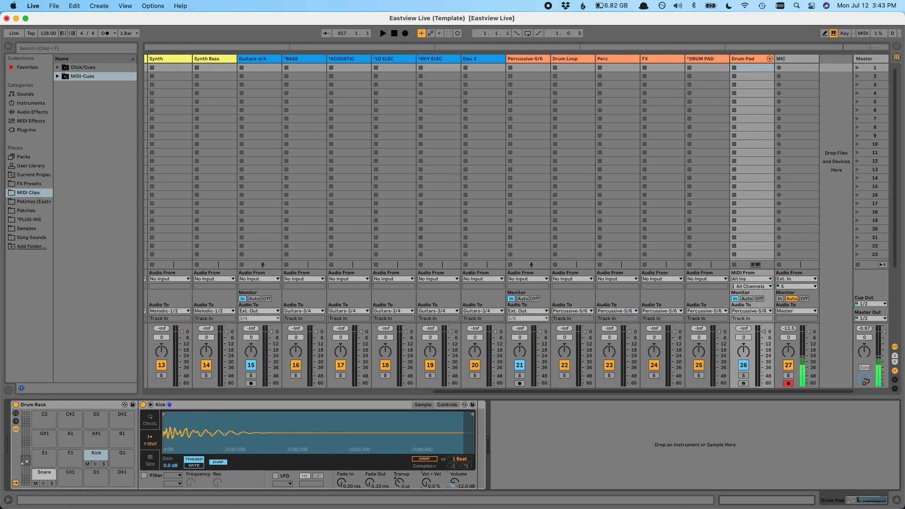
left_click(455, 481)
key("BackSpace")
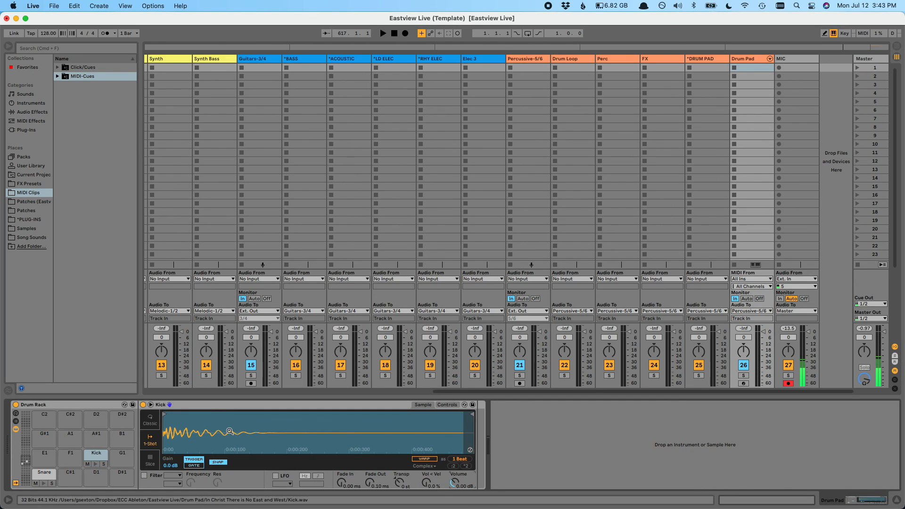
left_click(151, 420)
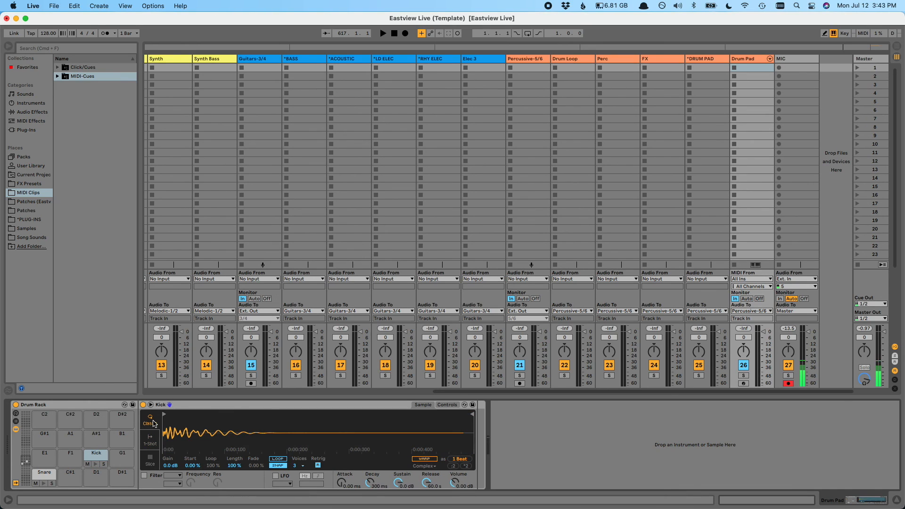
Step: Set the Snare pad's velocity-to-volume amount to 0% and its volume to 0 dB, and switch its Simpler to Classic mode
left_click(42, 474)
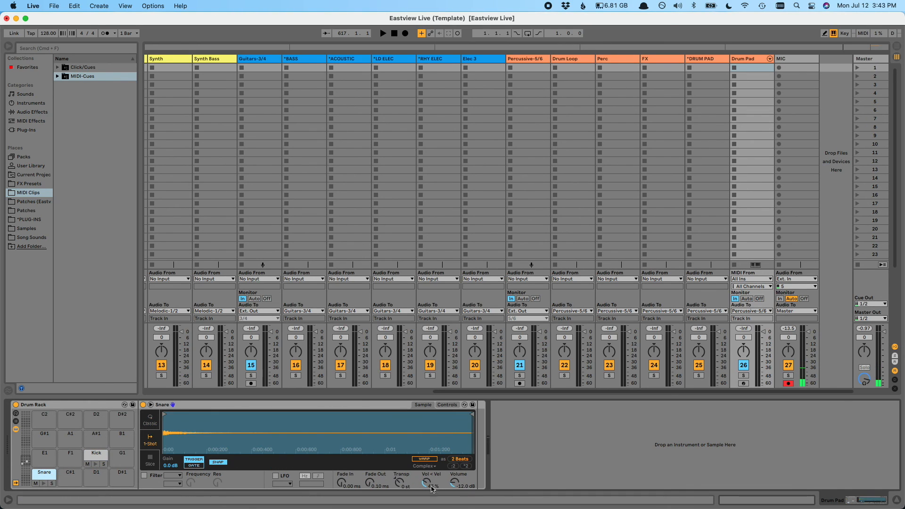
double_click(454, 483)
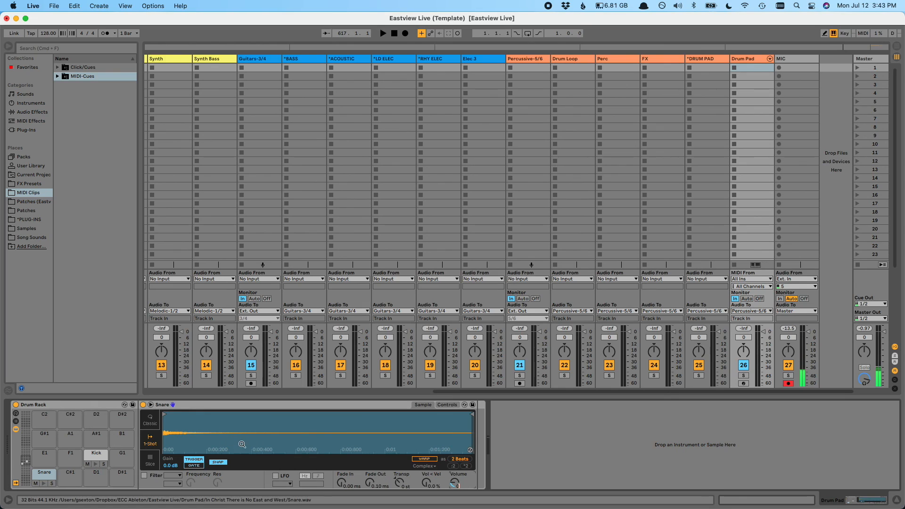
left_click(150, 419)
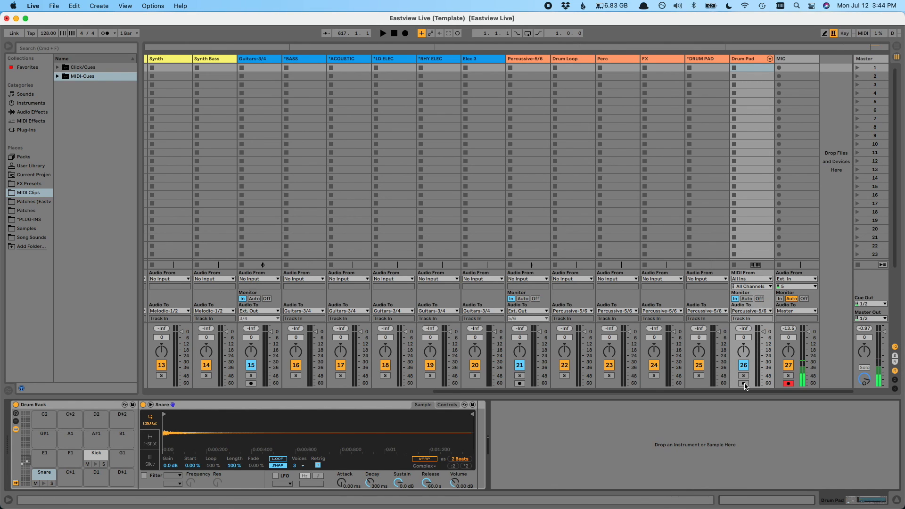
key("Tab")
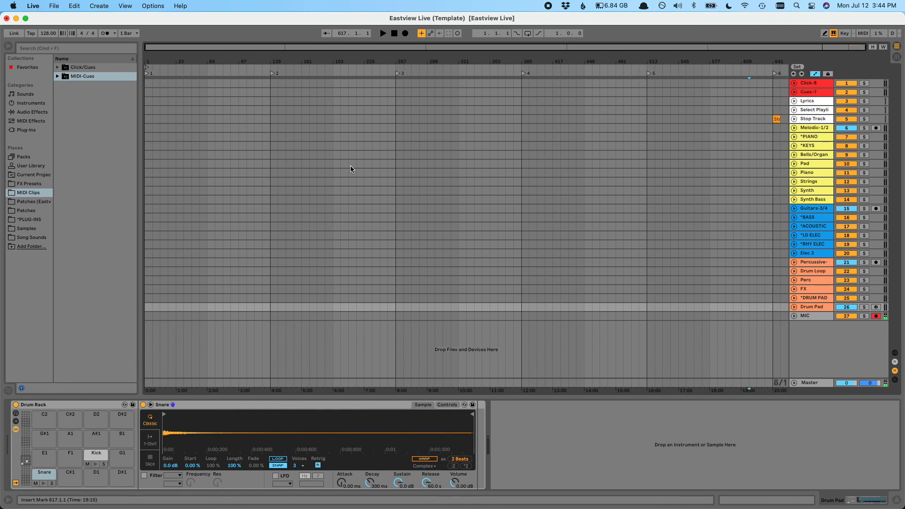
key("Tab")
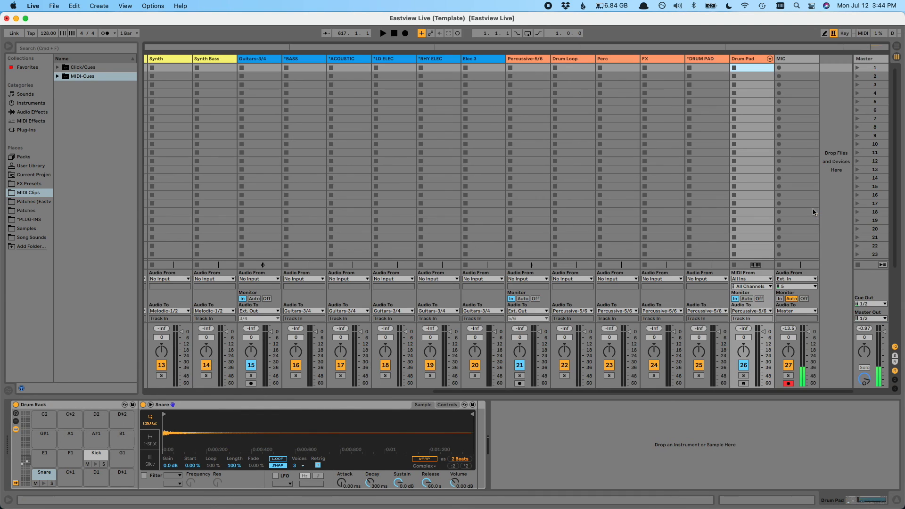
scroll(619, 142, "left", 12)
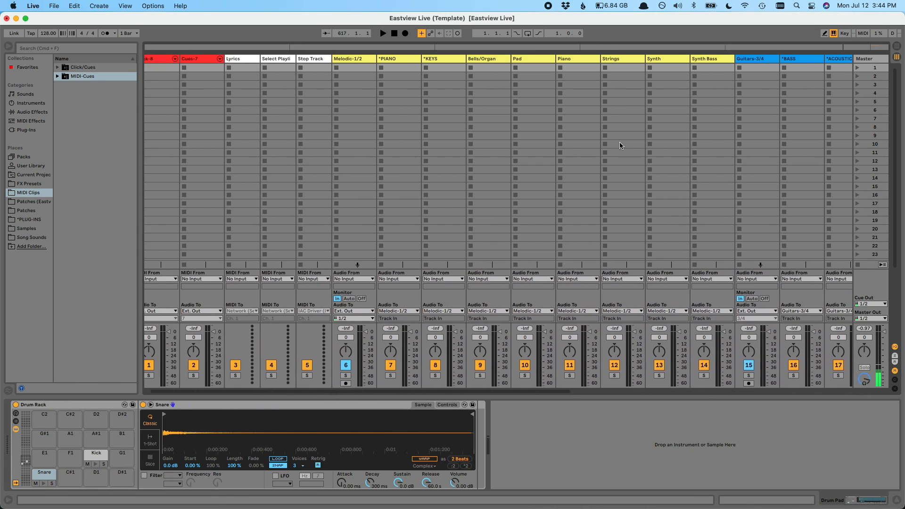
Step: Show the Arrangement View and select the *PIANO, *KEYS, *BASS, *ACOUSTIC, *LD ELEC, *RHY ELEC and *DRUM PAD tracks together
key("Tab")
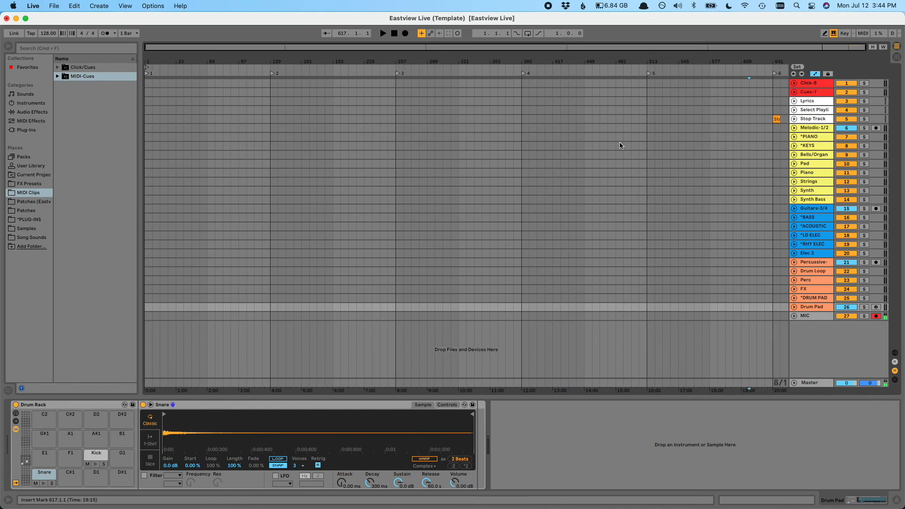
left_click(813, 140)
left_click(815, 146)
left_click(814, 218)
left_click(816, 227)
left_click(816, 236)
left_click(817, 245)
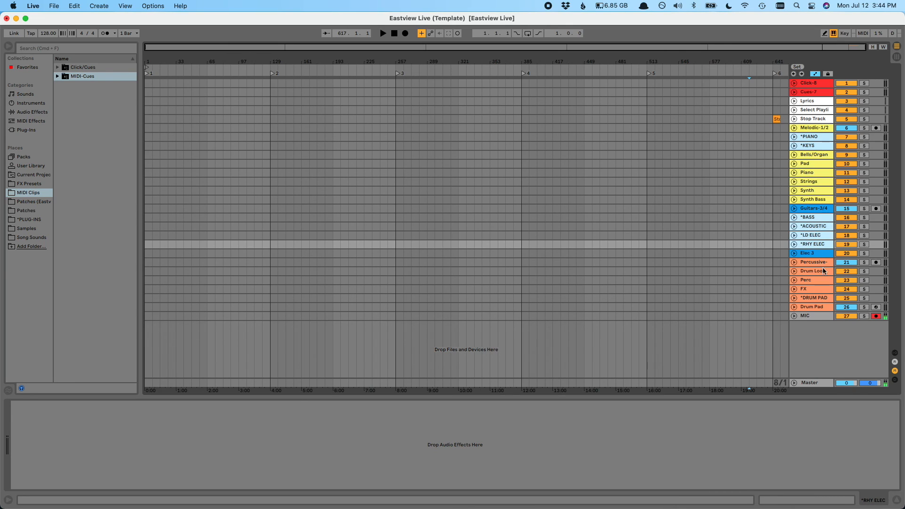
left_click(817, 299)
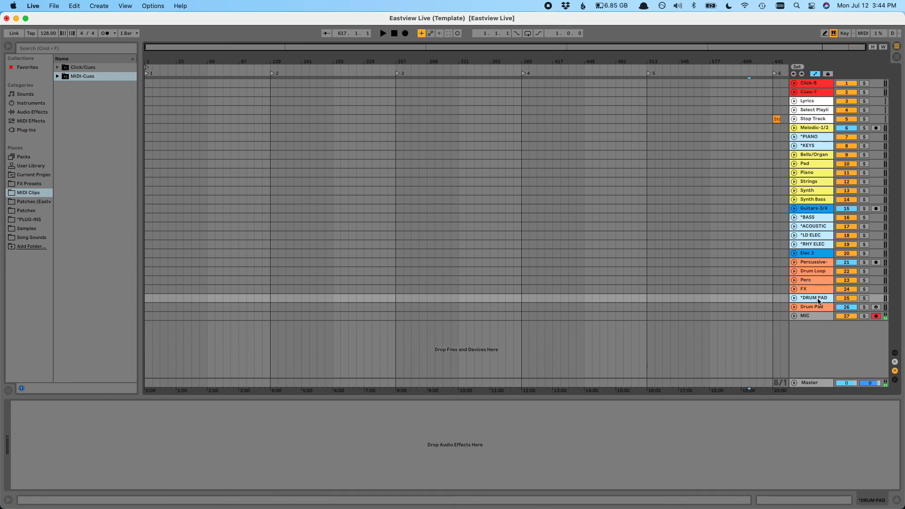